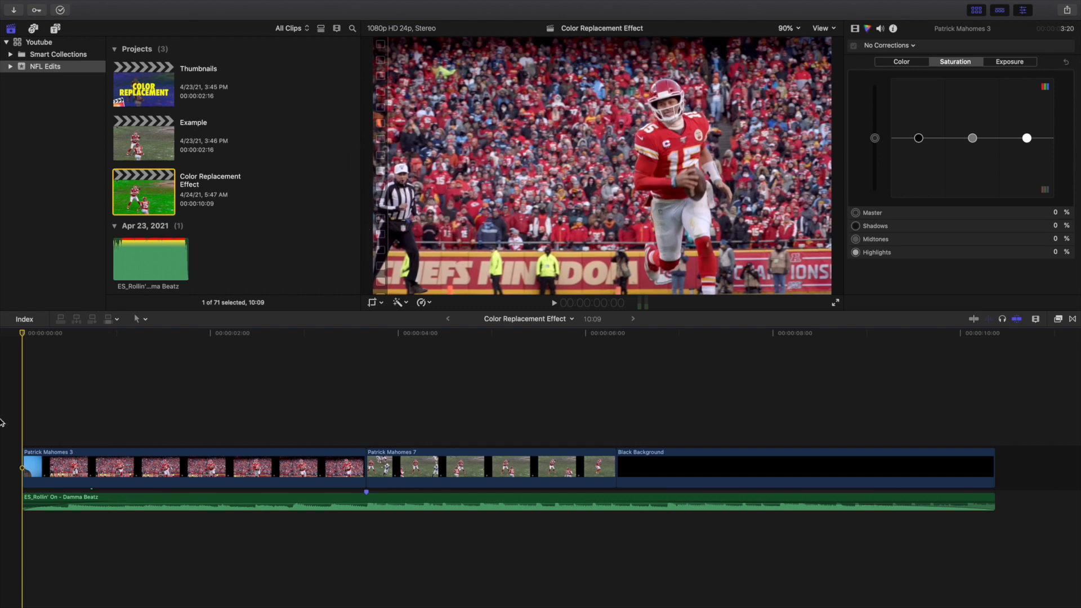
Play the Color Replacement Effect project to preview the finished edit, and park the playhead at the start of its second clip.
key("space")
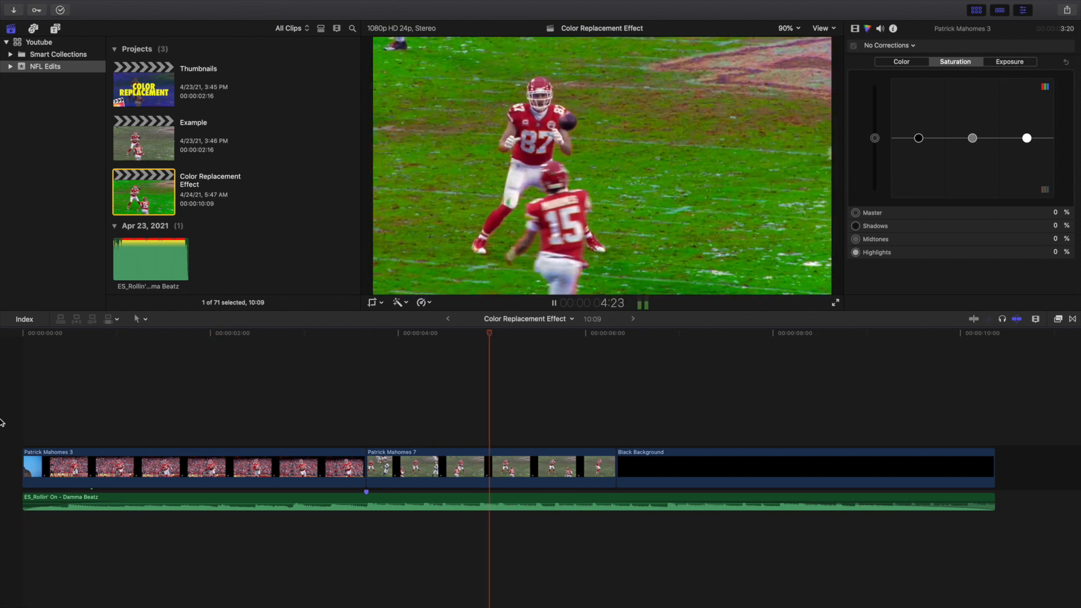
left_click(324, 415)
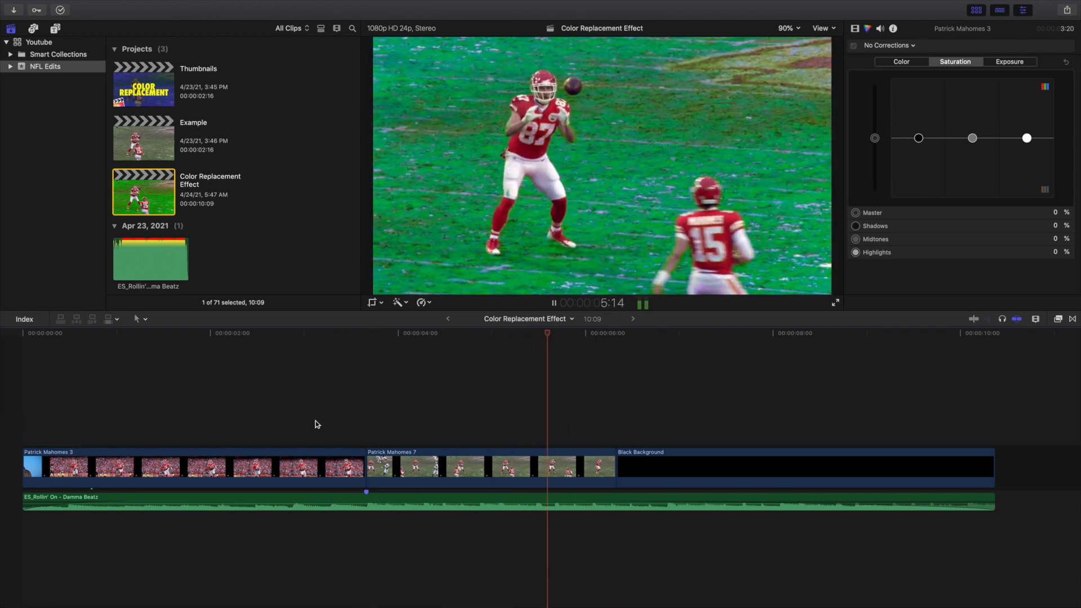
key("space")
left_click(322, 415)
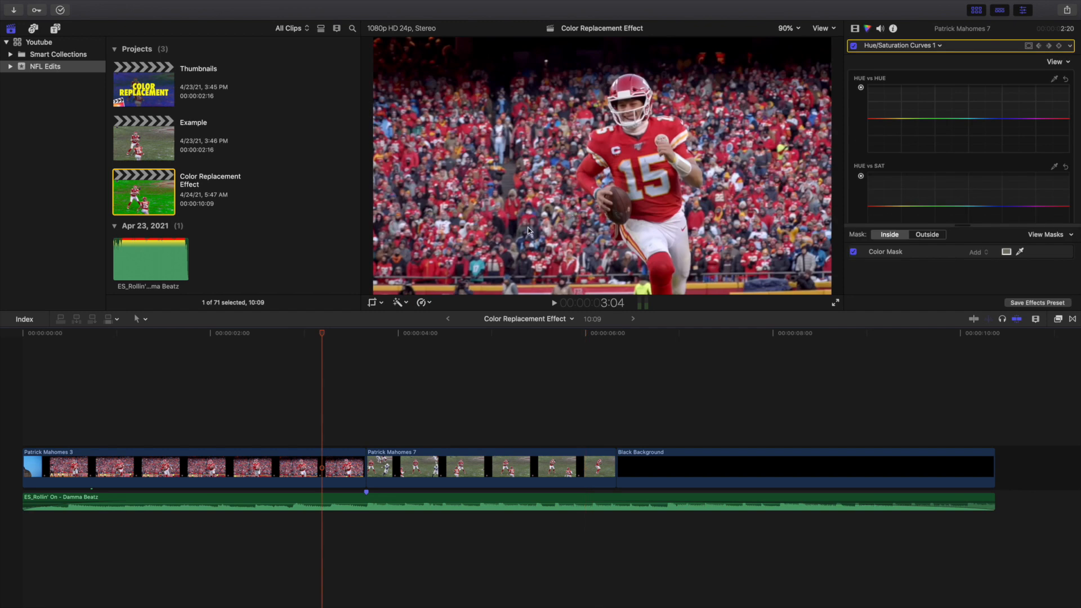
key("space")
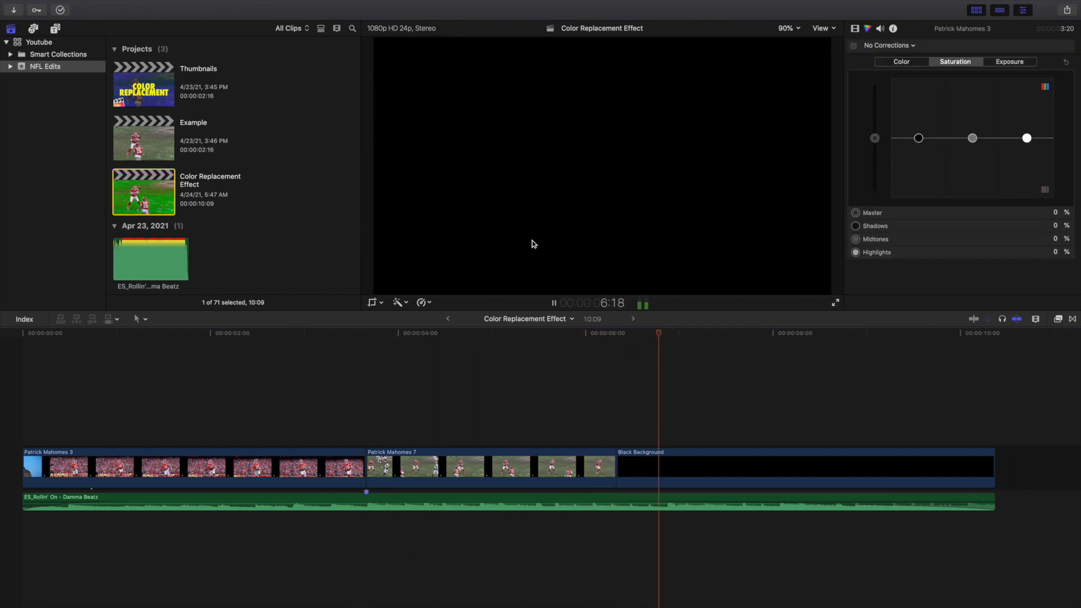
key("space")
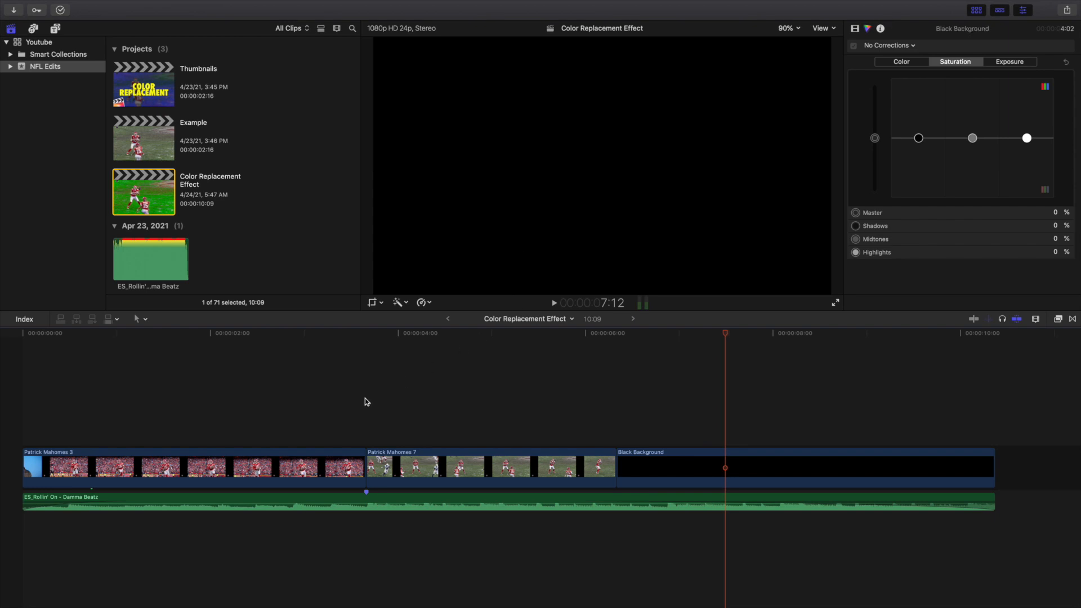
left_click(364, 397)
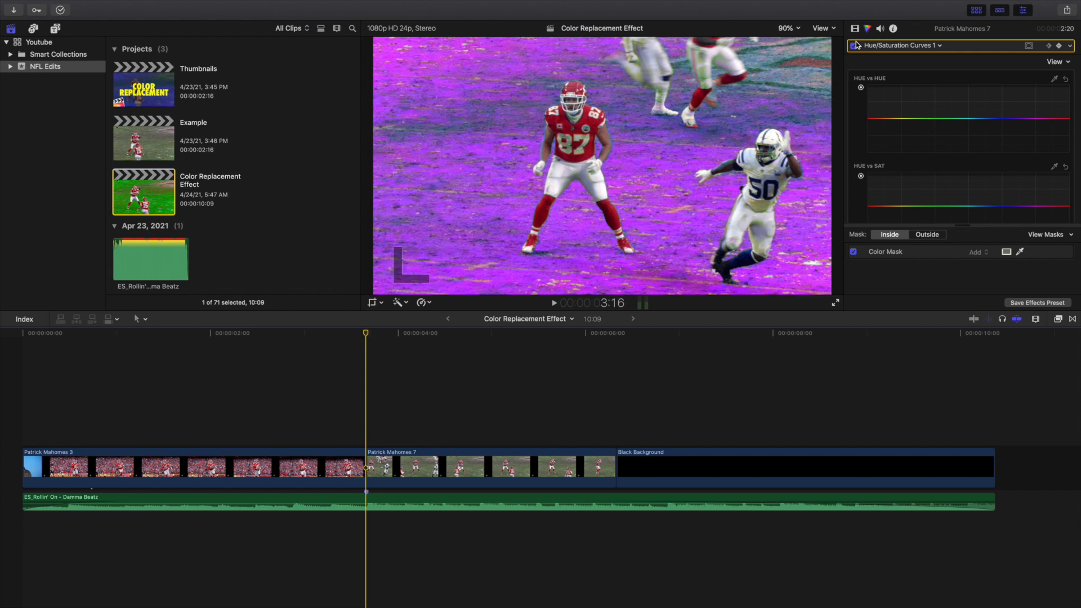
Replay the finished edit from the beginning and return to the first frame of the recolored field clip.
key("Home")
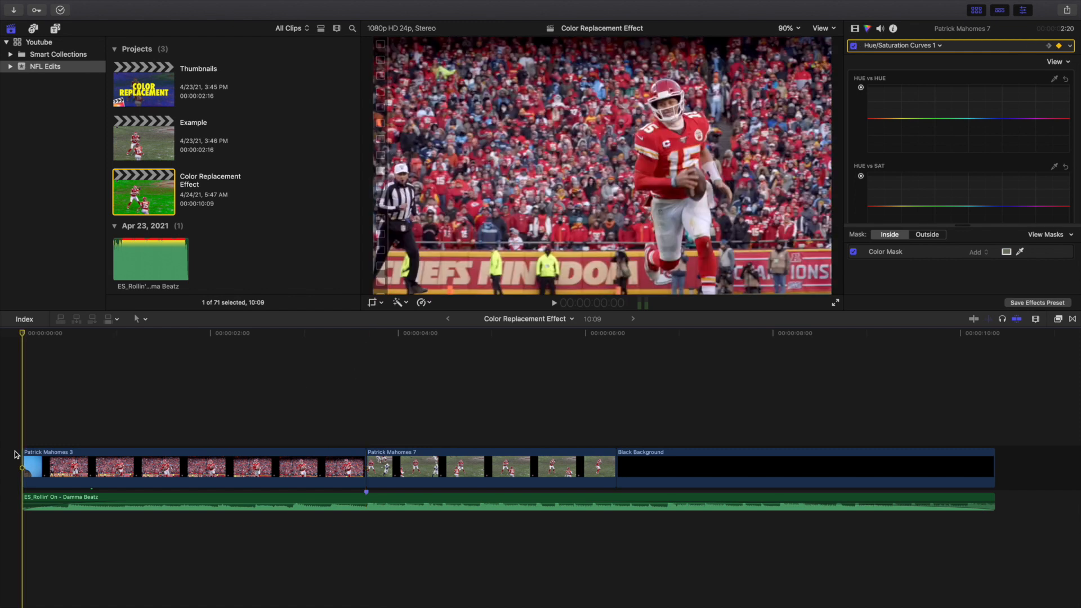
key("space")
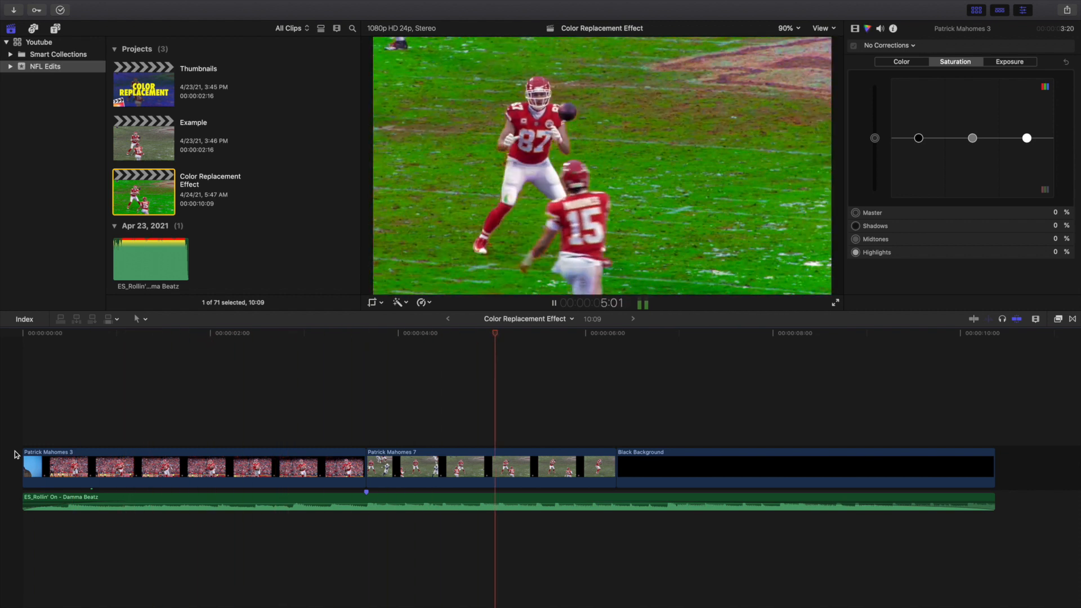
left_click(265, 430)
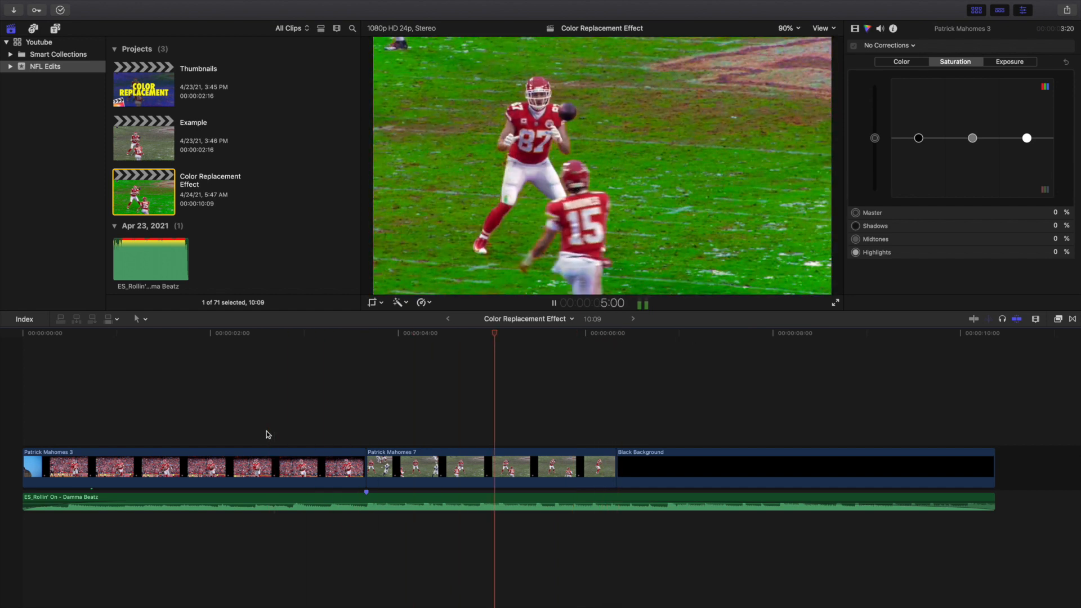
key("space")
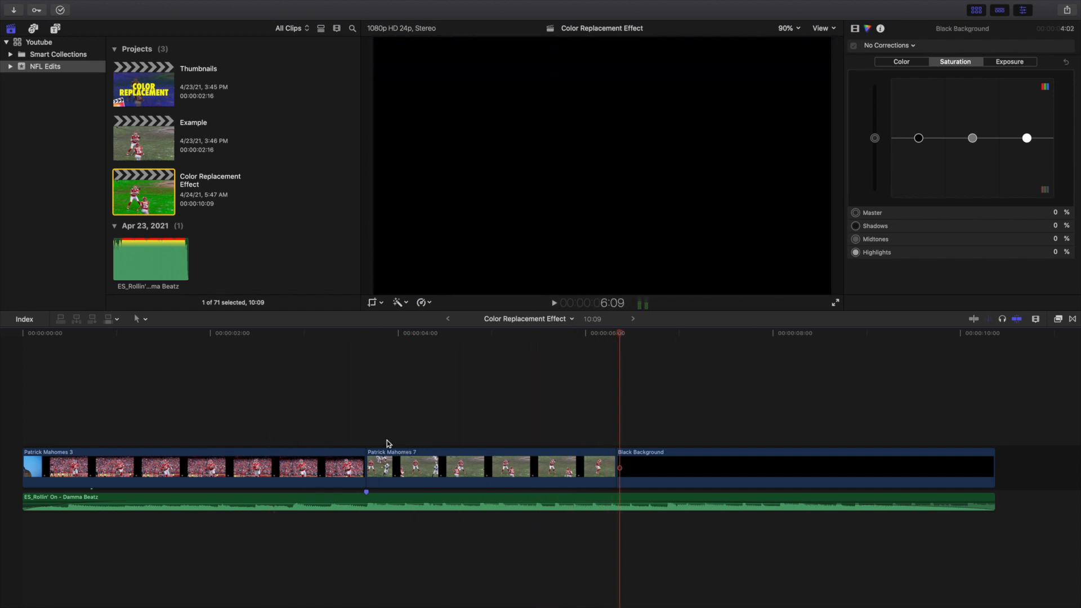
left_click(365, 442)
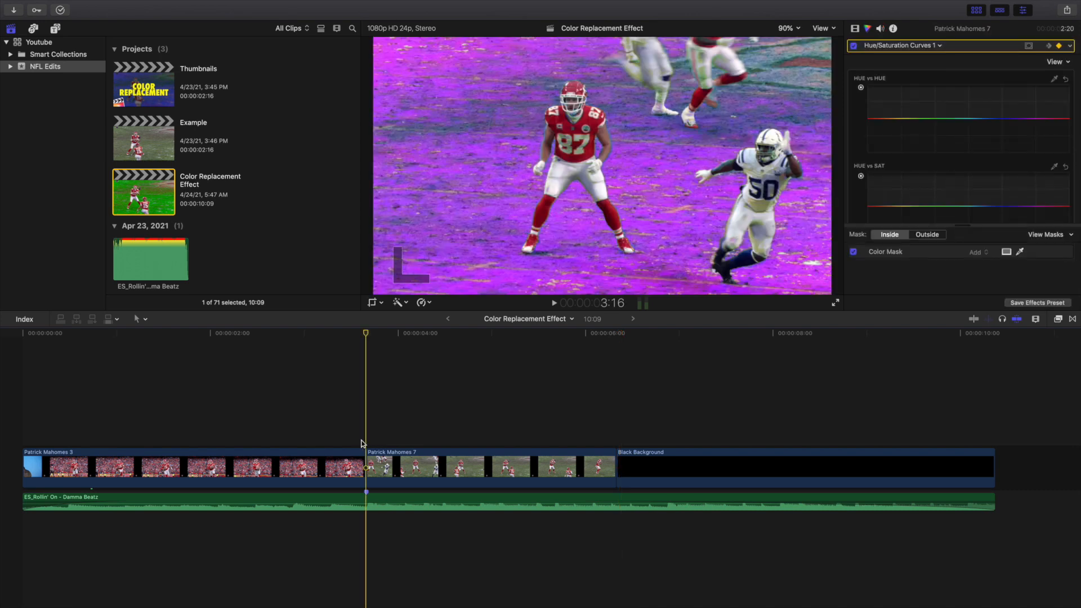
Play the unedited footage in the Example project and compare it with the recolored field at 4:02 in the Color Replacement Effect project.
double_click(145, 149)
left_click(92, 471)
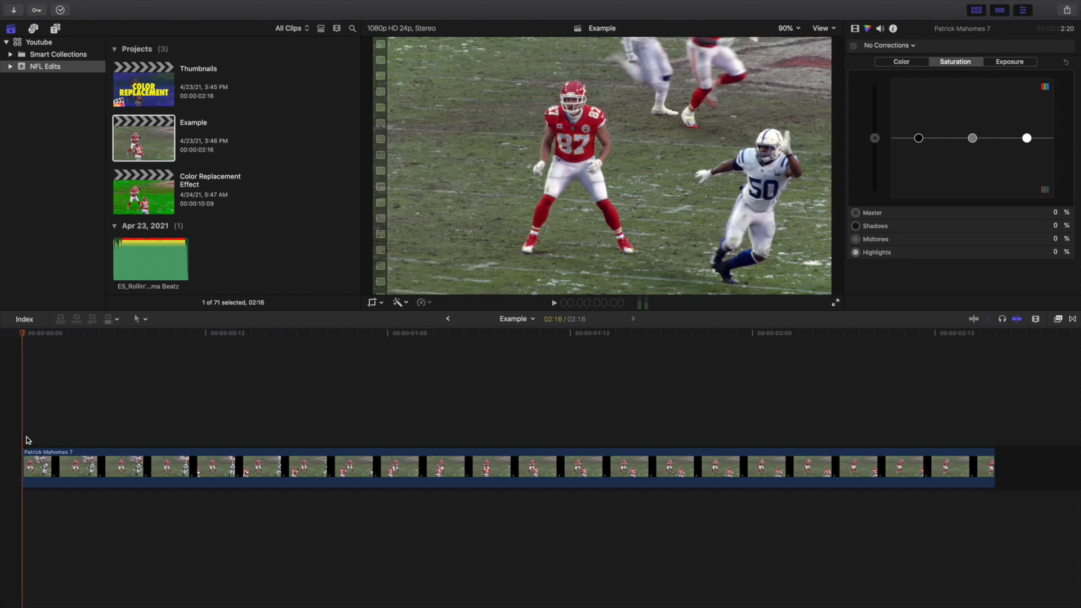
key("space")
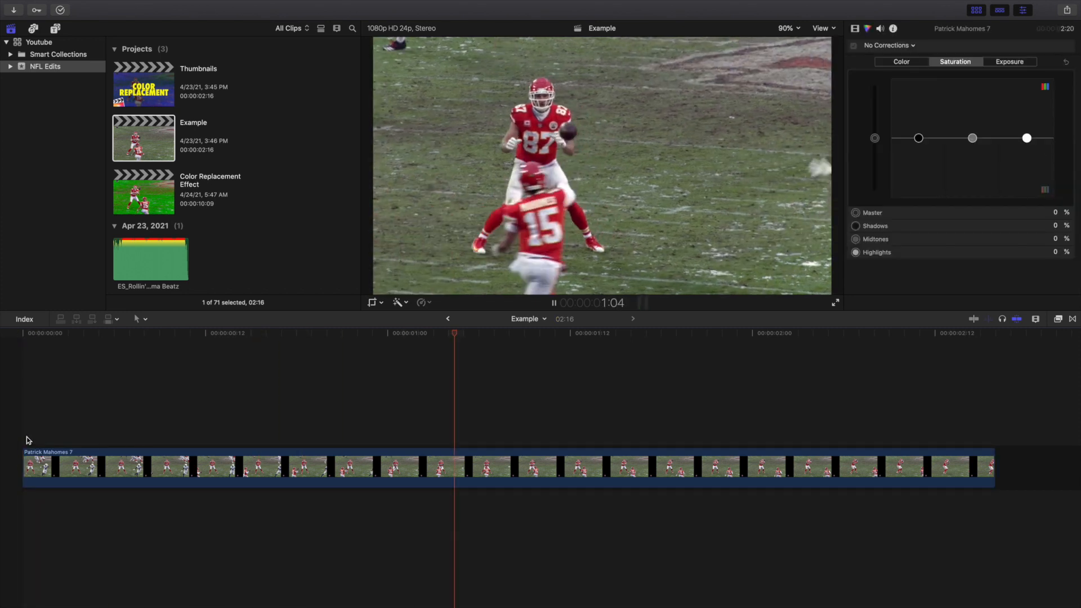
key("space")
left_click(26, 441)
key("space")
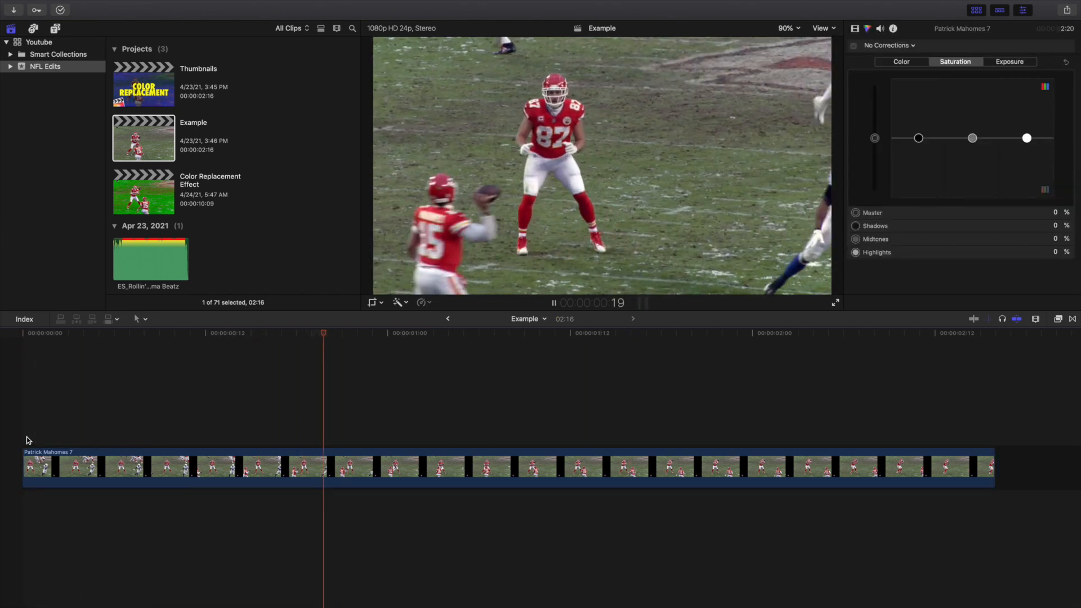
key("space")
left_click(17, 441)
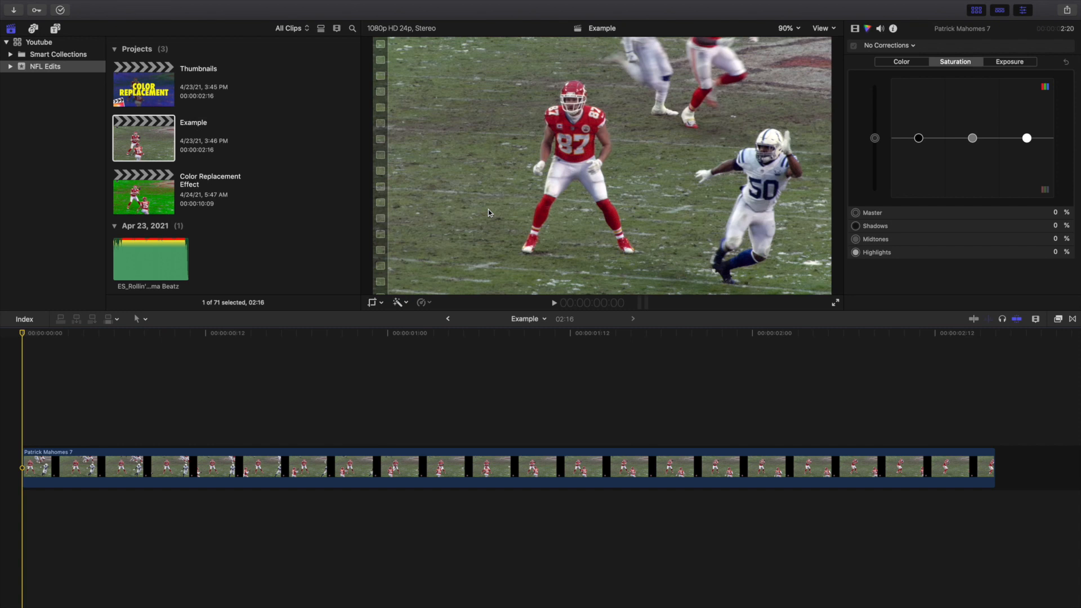
double_click(152, 185)
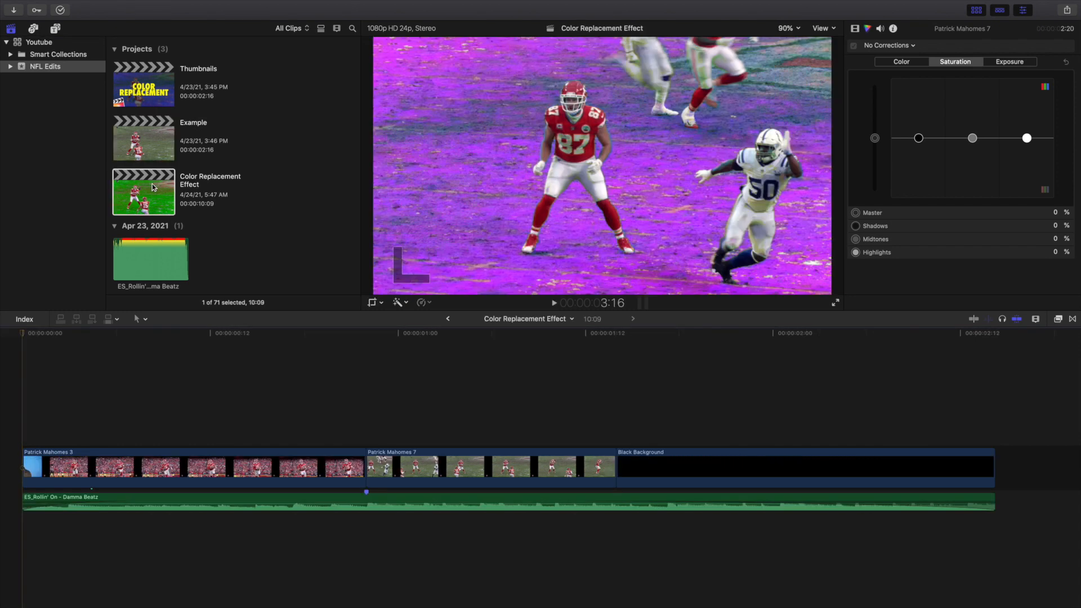
left_click(408, 386)
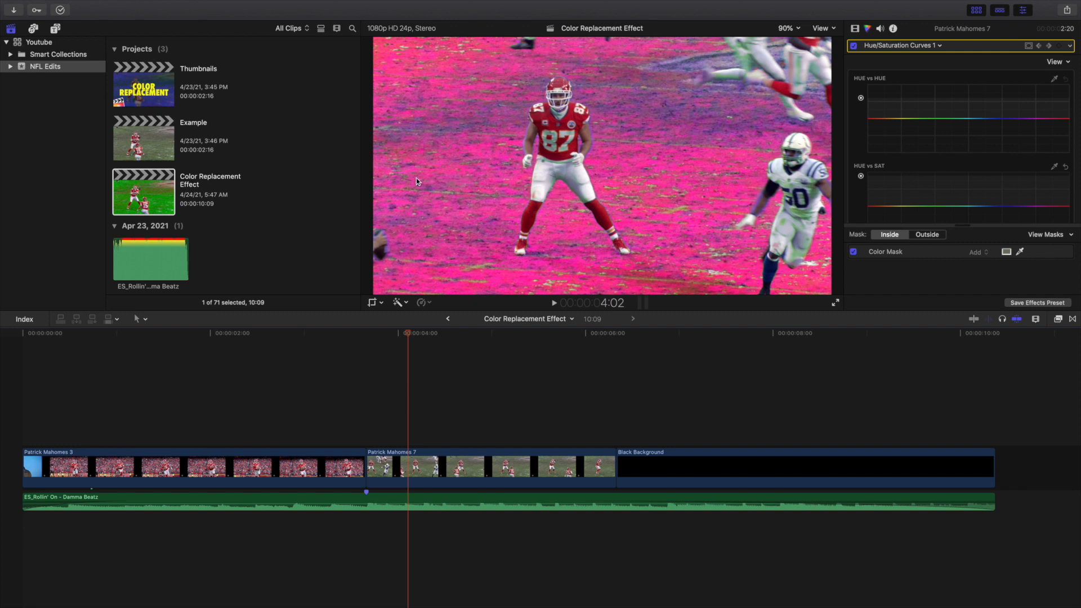
In the Example project, select the clip with the playhead at its start and add a Hue/Saturation Curves correction.
double_click(139, 144)
left_click(193, 357)
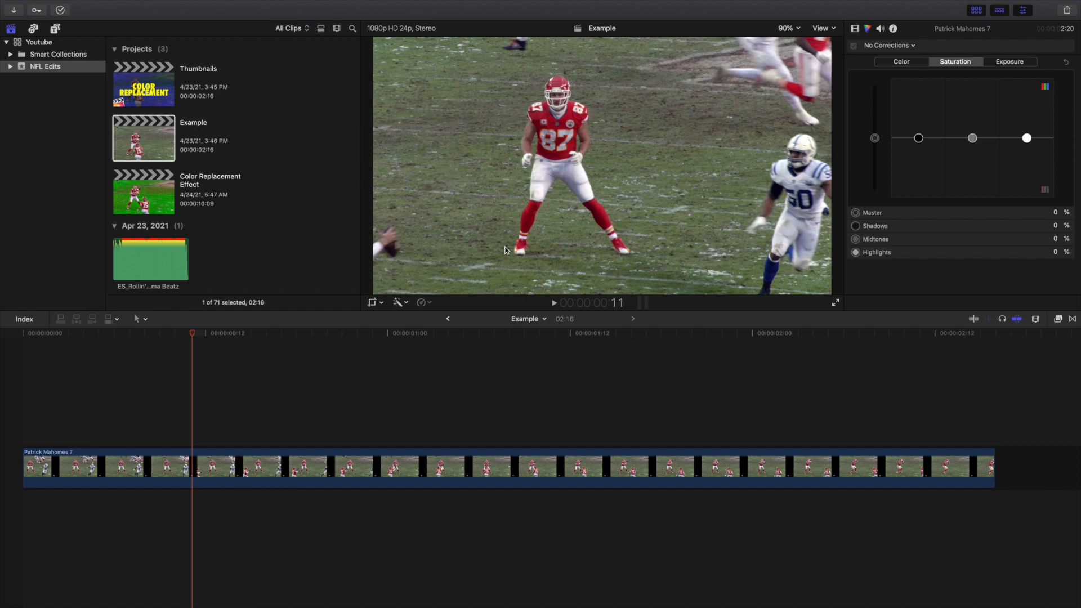
left_click(1, 395)
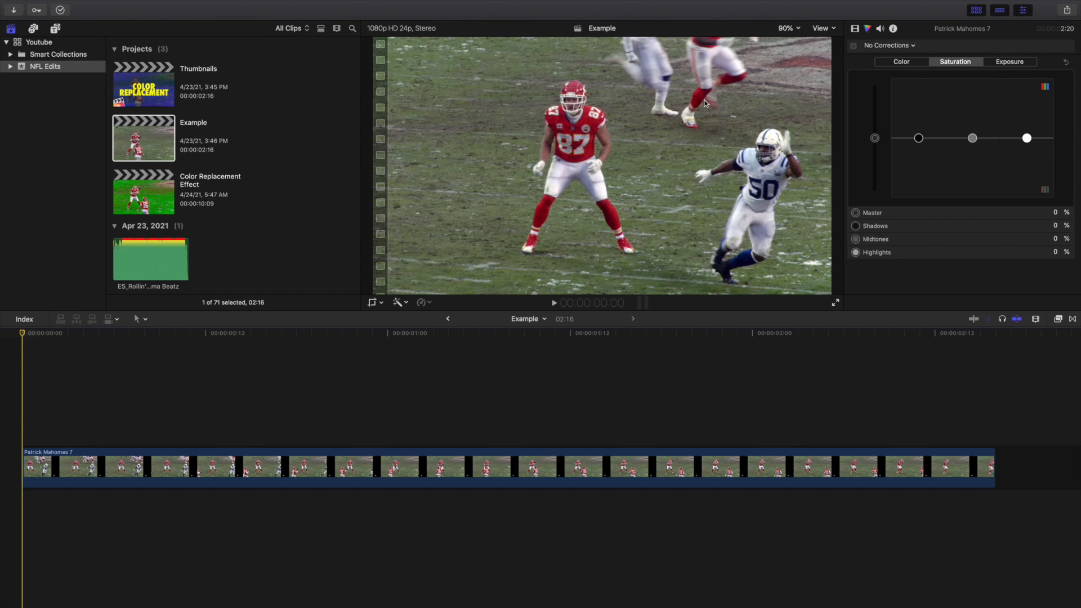
left_click(83, 463)
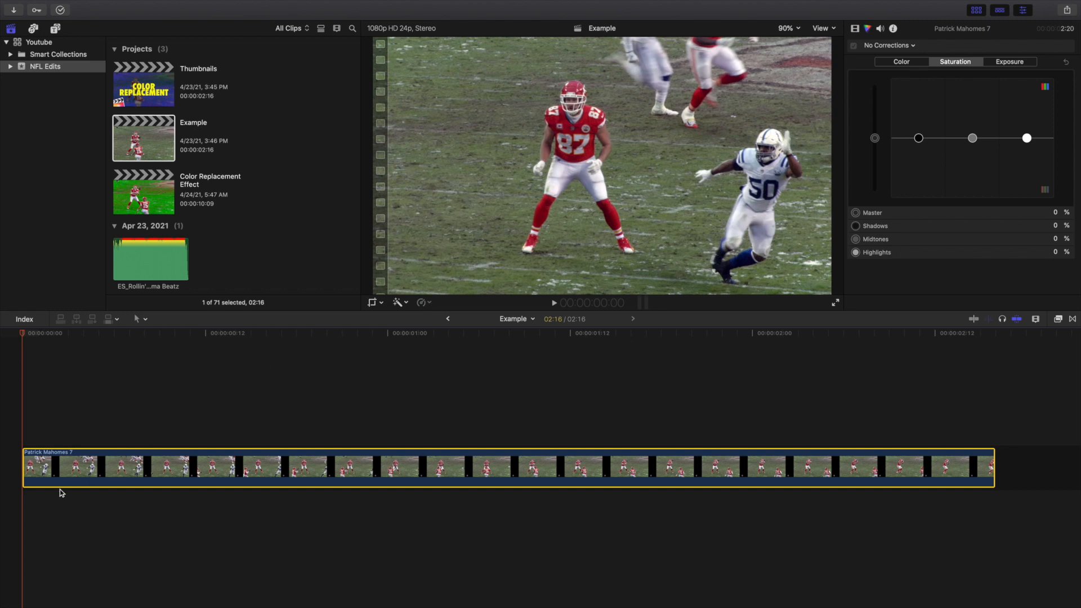
left_click(906, 46)
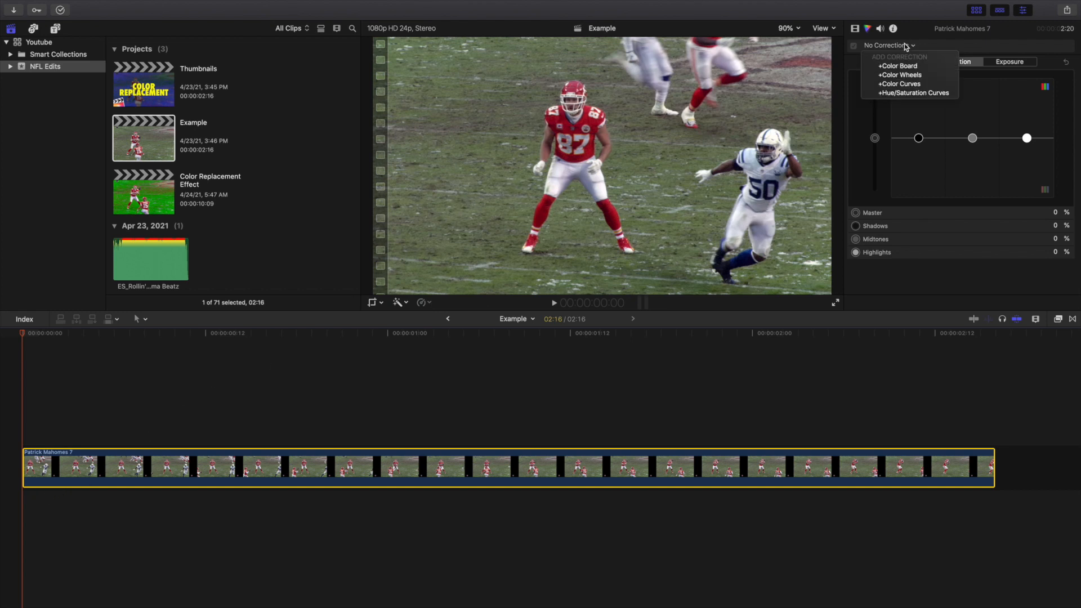
left_click(904, 94)
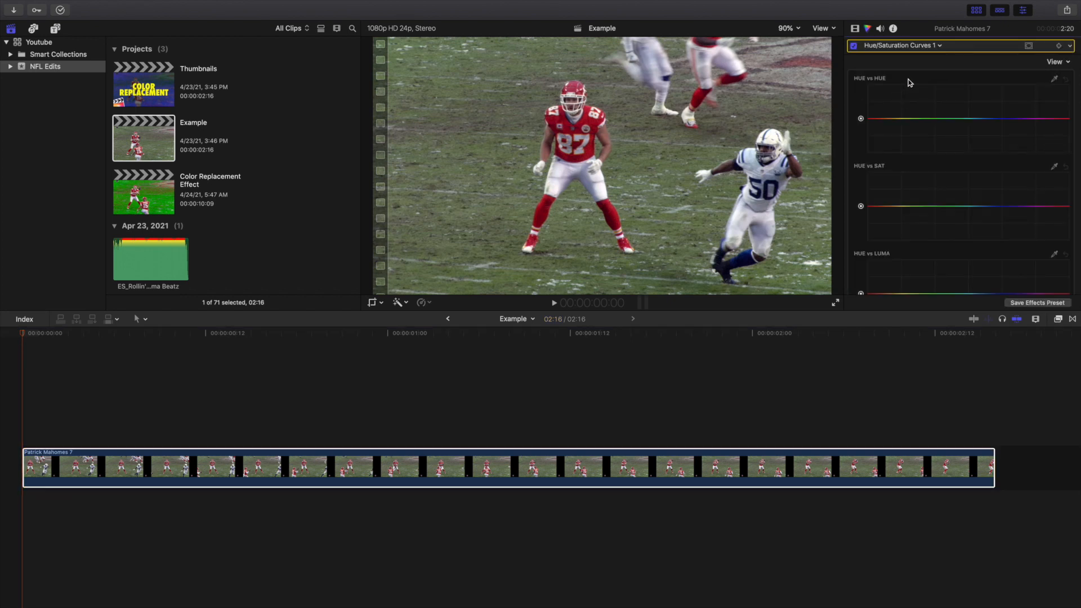
Add a color mask to the Hue/Saturation Curves correction and sample the green grass beside the player wearing number 87.
left_click(1028, 46)
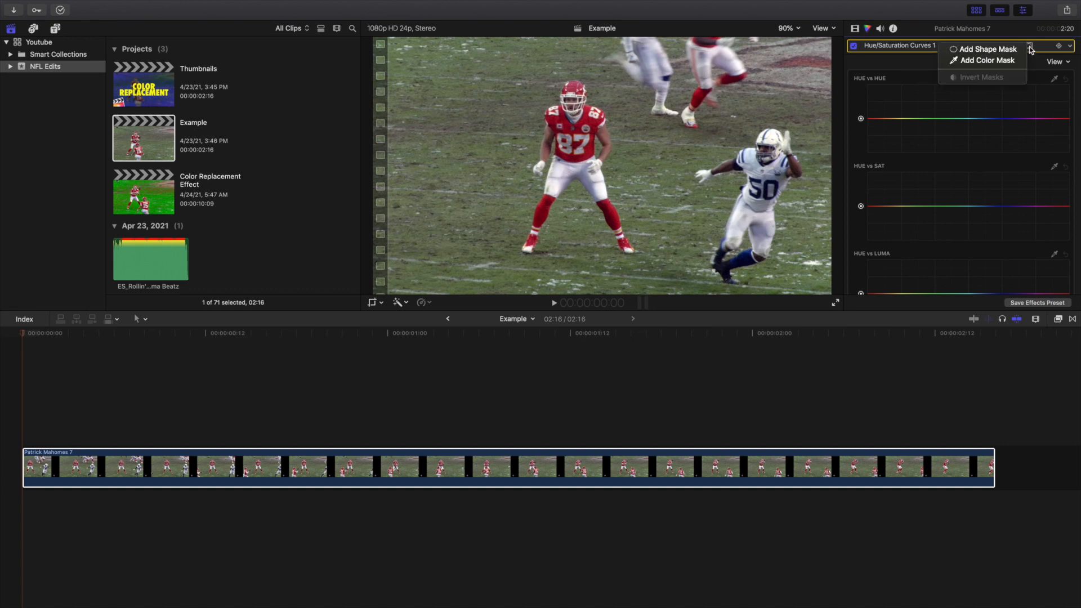
left_click(1034, 56)
left_click(1029, 46)
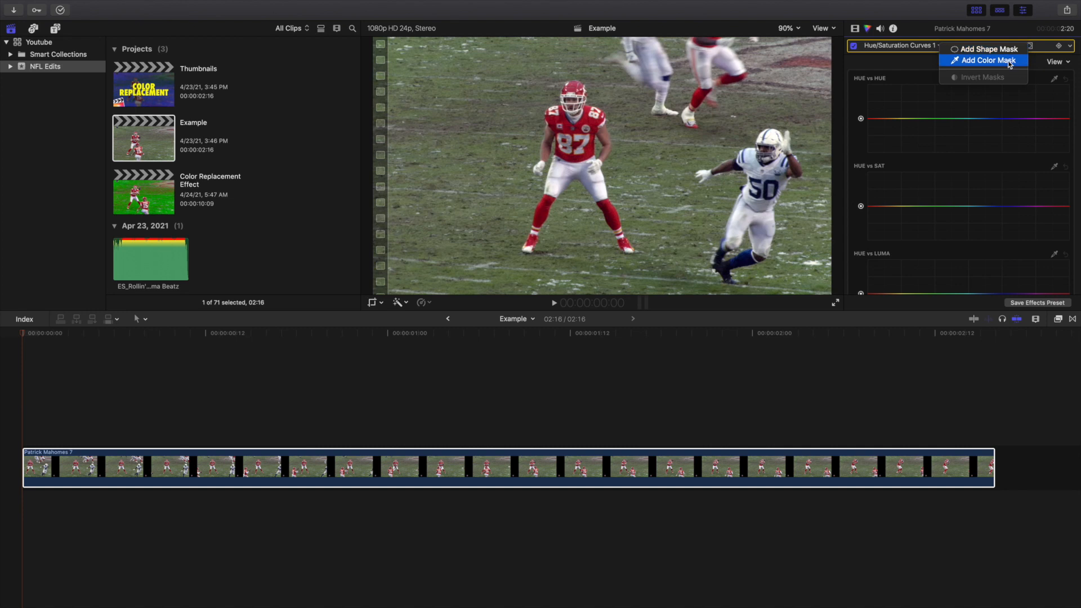
left_click(1010, 62)
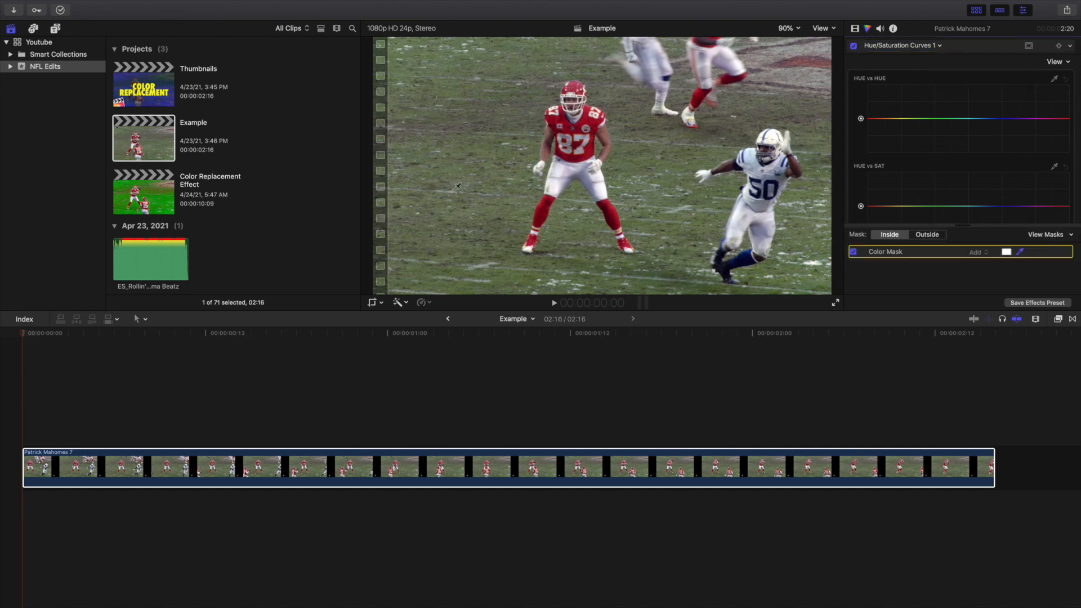
mouse_move(443, 186)
left_mouse_down()
mouse_move(545, 210)
mouse_move(484, 200)
left_mouse_up()
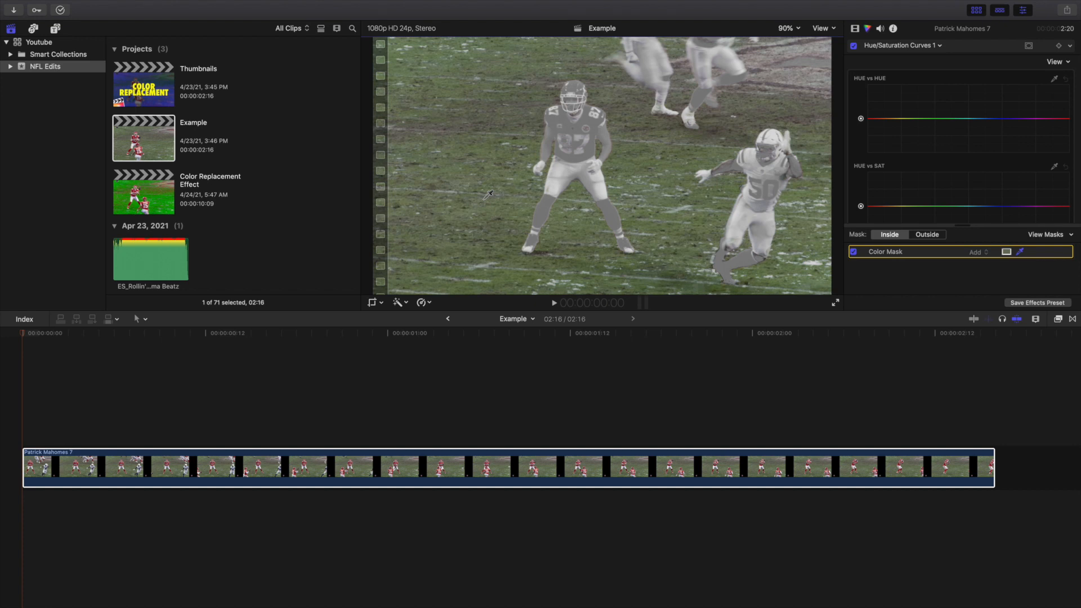
left_click_drag(488, 195, 488, 195)
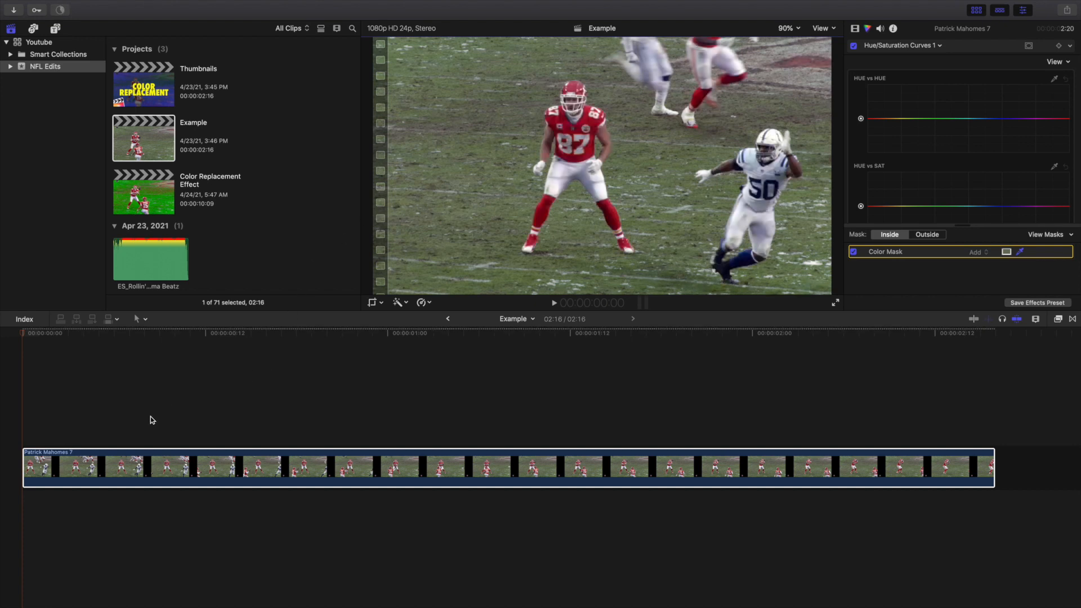
Raise the HUE vs HUE control to its upper limit to turn the masked grass purple.
left_click(105, 453)
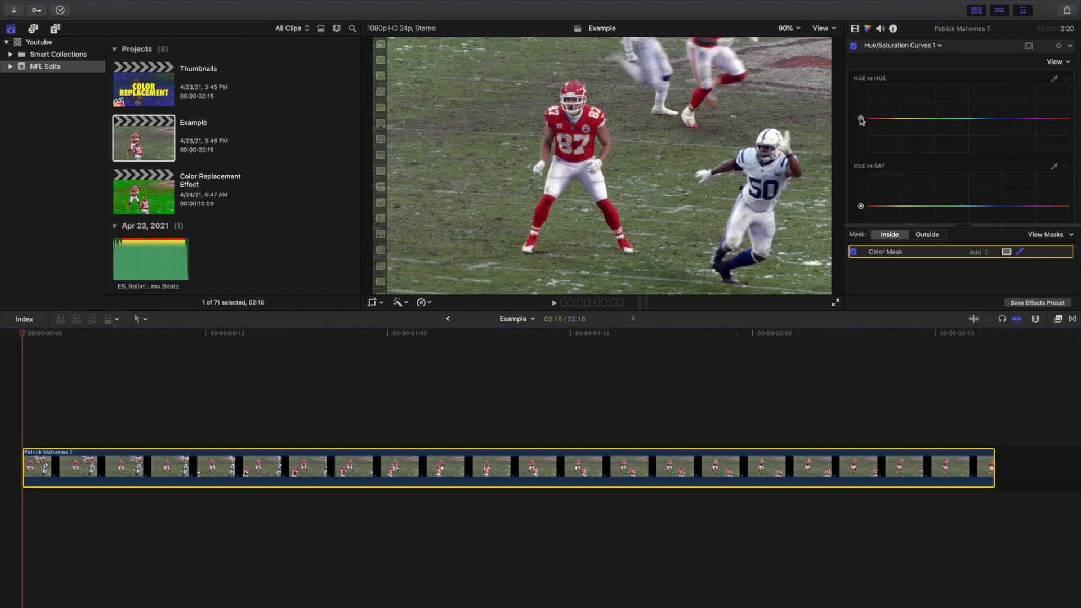
left_click_drag(861, 120, 861, 88)
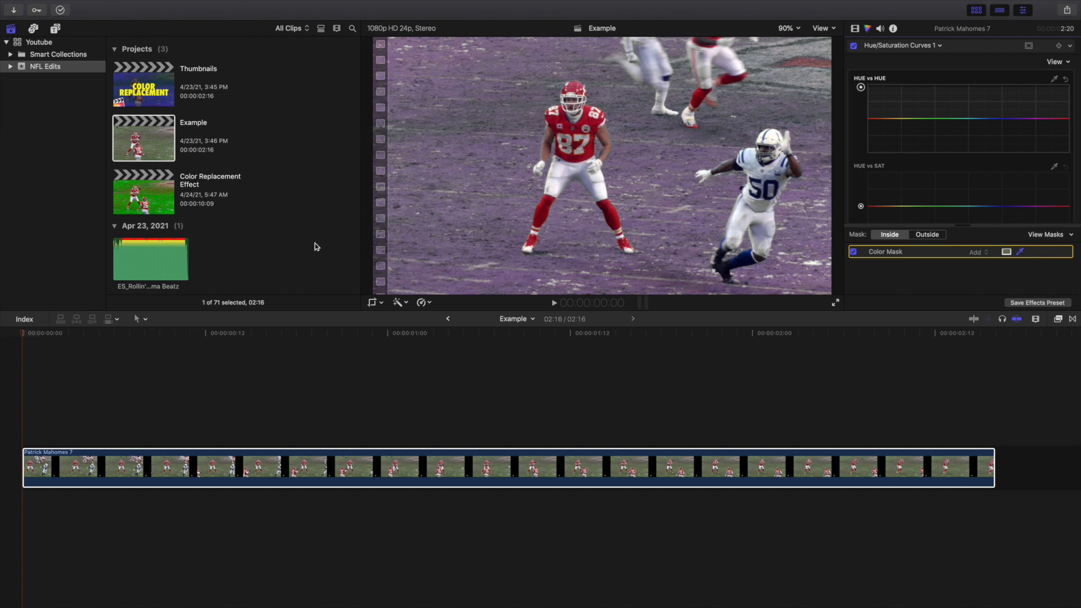
left_click(17, 417)
key("super+4")
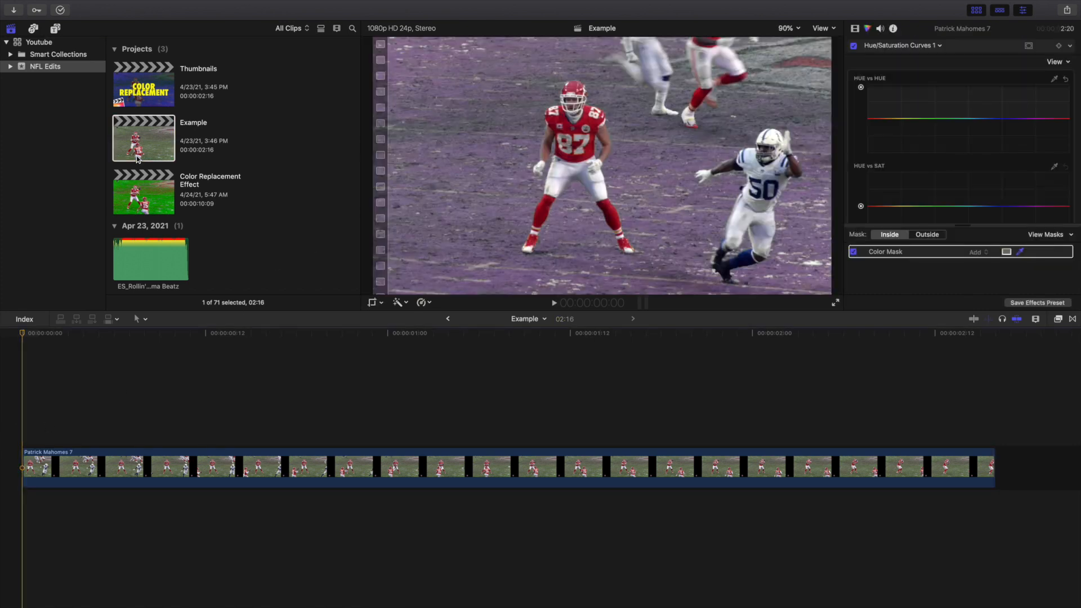
Select the clip and raise the HUE vs SAT control close to its upper limit to intensify the purple grass.
left_click(97, 463)
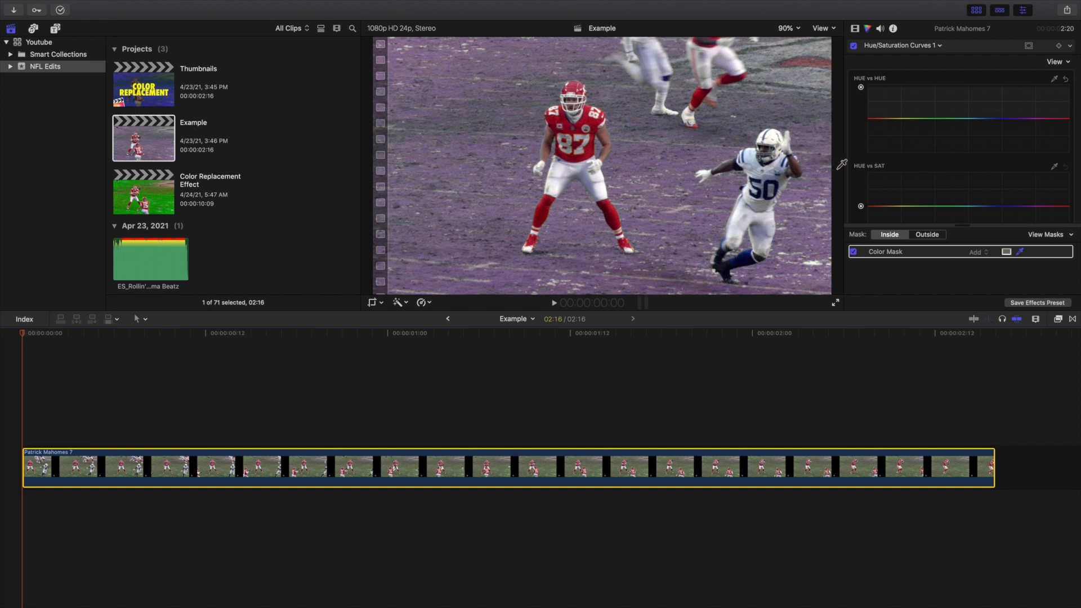
scroll(866, 178, "down", 3)
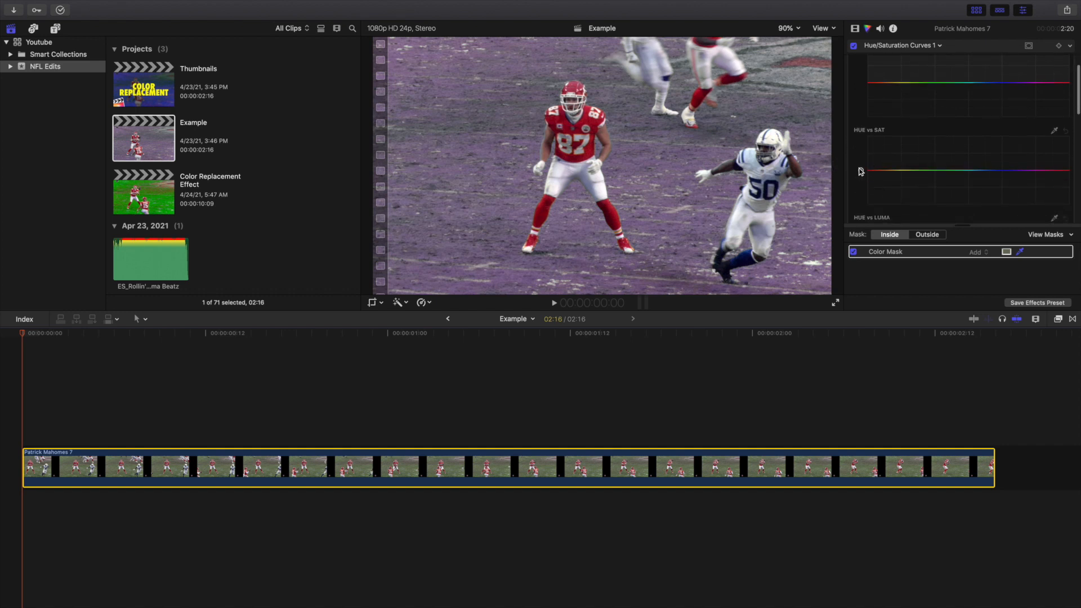
left_click_drag(860, 169, 861, 143)
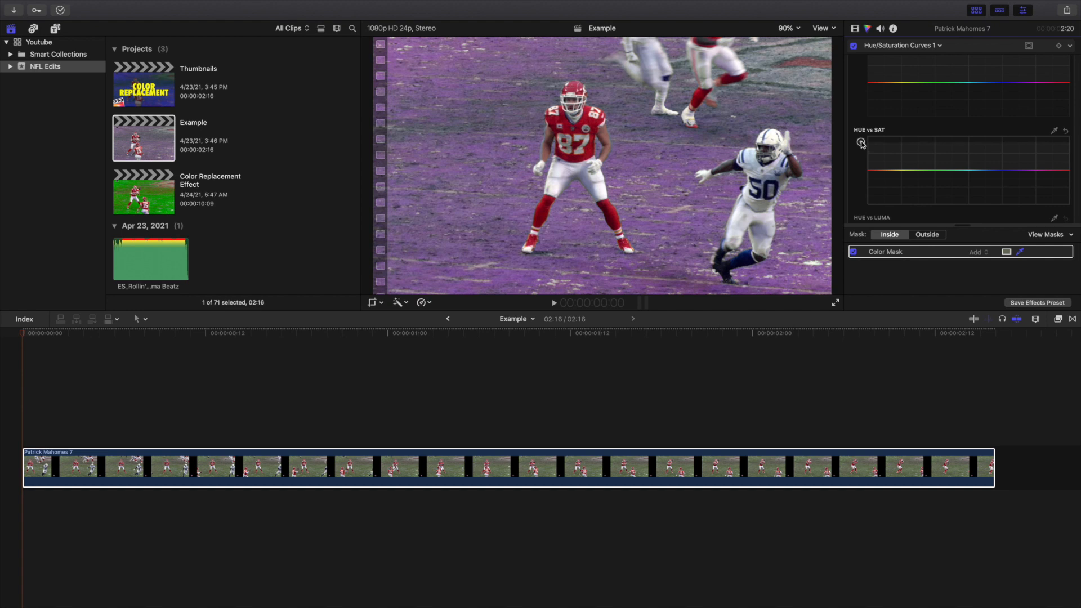
Raise the LUMA vs SAT and SAT vs SAT controls close to their upper limits to make the purple field more vivid.
scroll(861, 146, "down", 10)
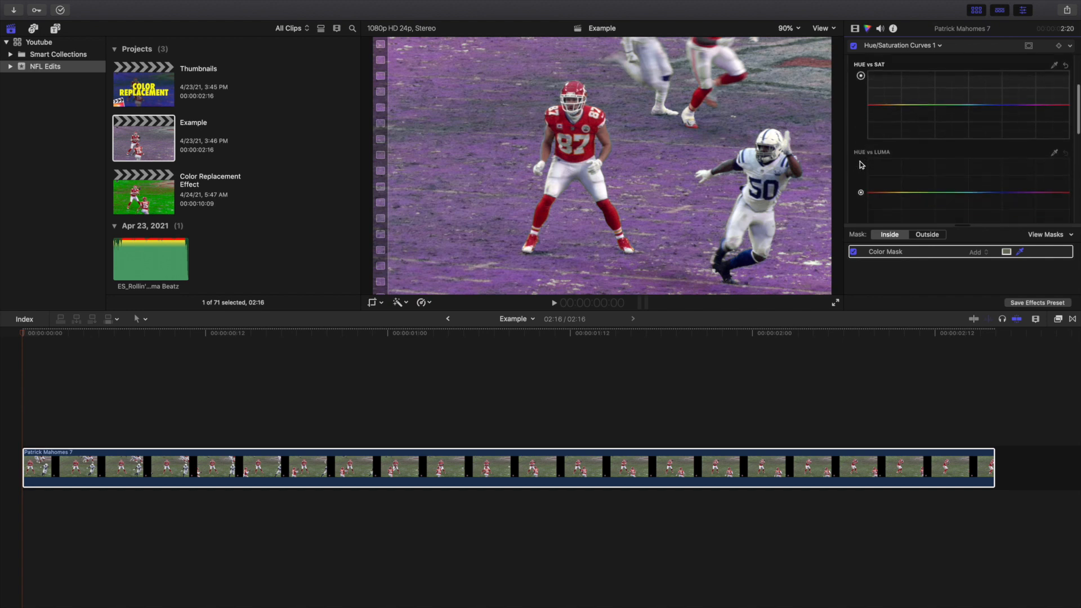
left_click_drag(860, 177, 858, 151)
scroll(855, 163, "down", 4)
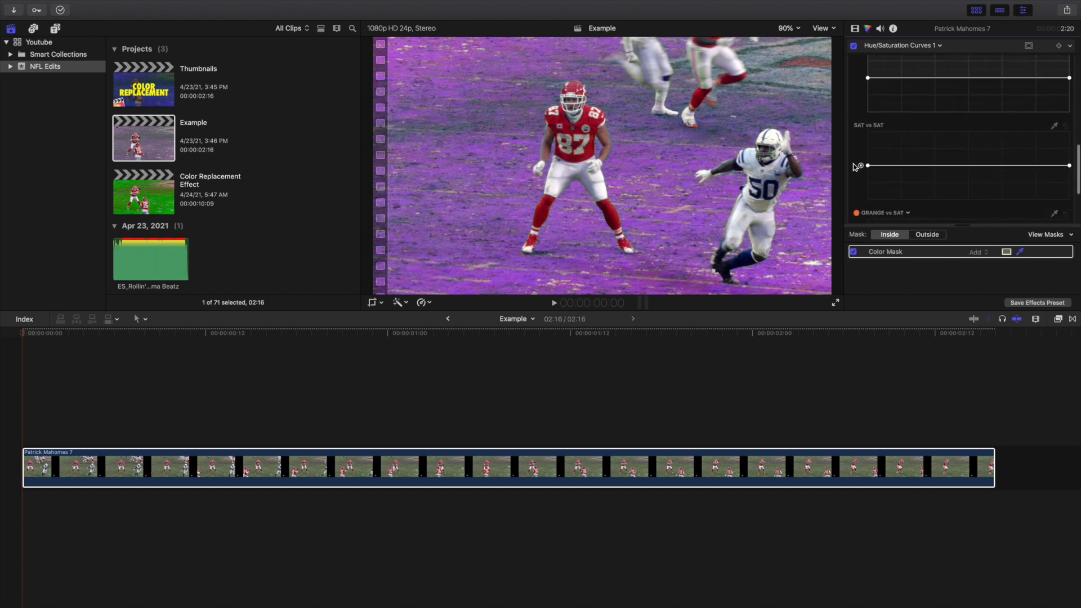
left_click_drag(861, 166, 859, 141)
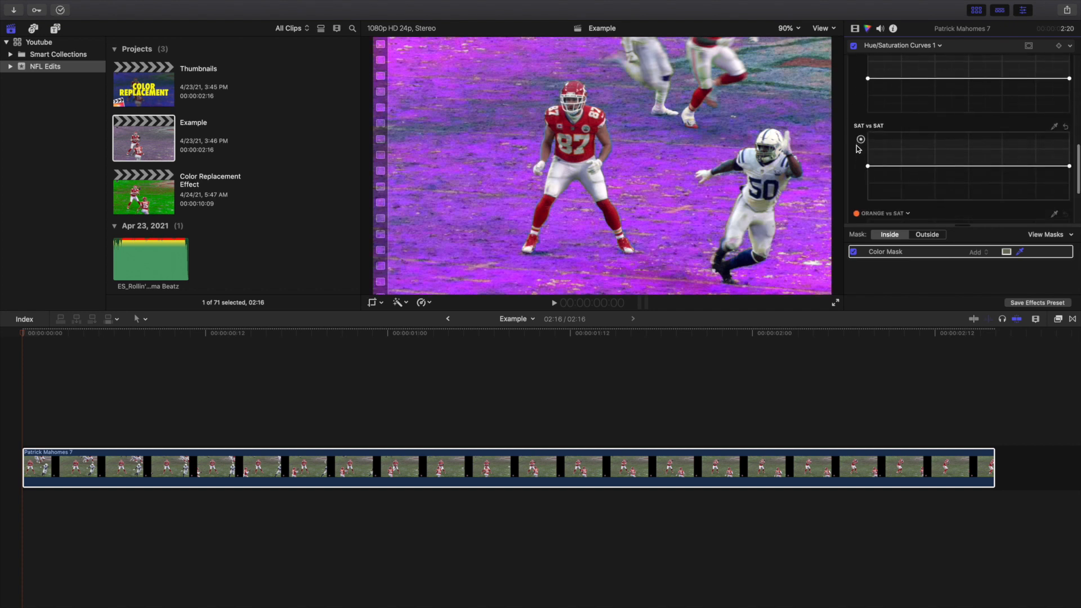
Review the adjusted HUE vs HUE, HUE vs SAT, LUMA vs SAT and SAT vs SAT curves of the Hue/Saturation Curves correction.
scroll(858, 148, "up", 5)
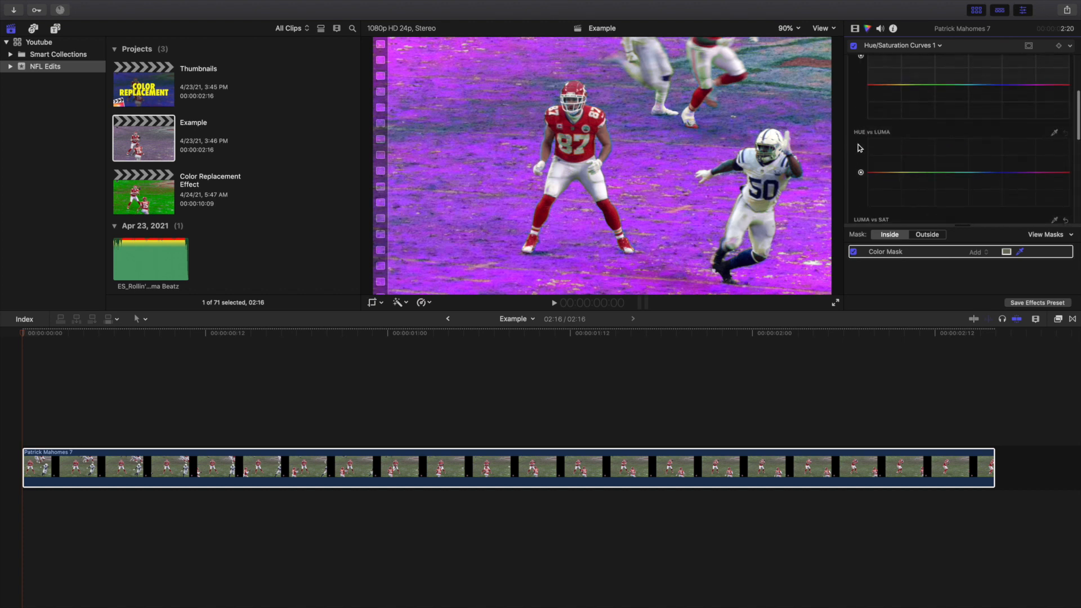
scroll(859, 148, "up", 3)
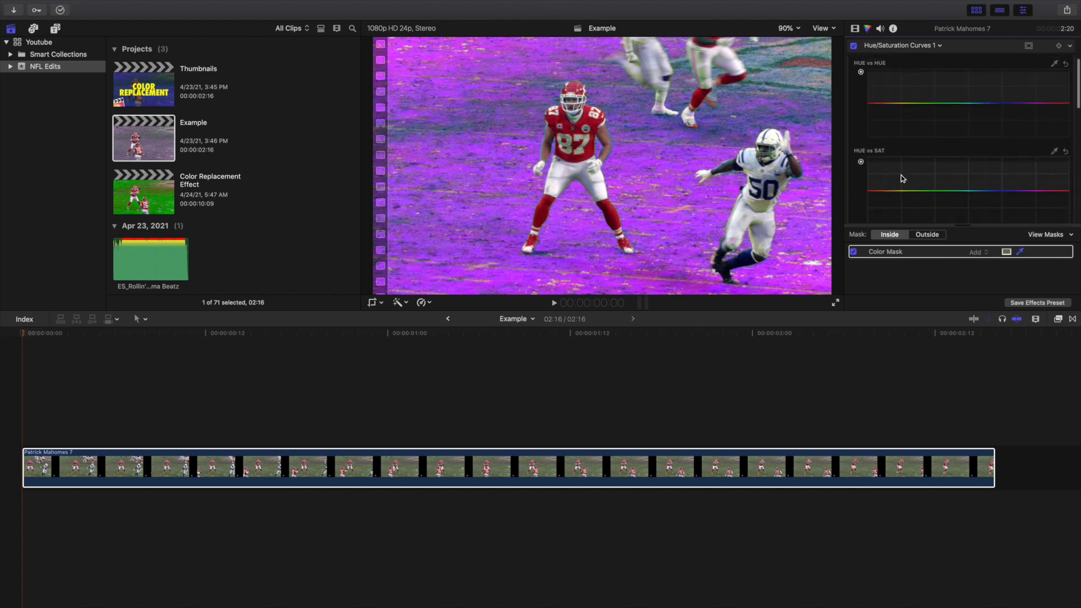
scroll(903, 179, "down", 8)
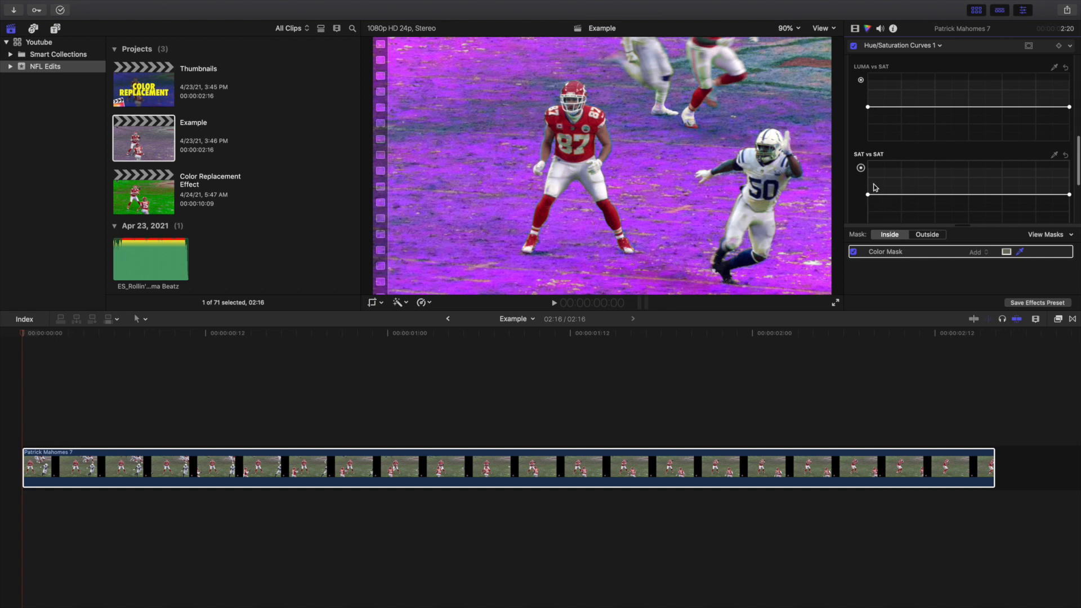
scroll(861, 151, "up", 3)
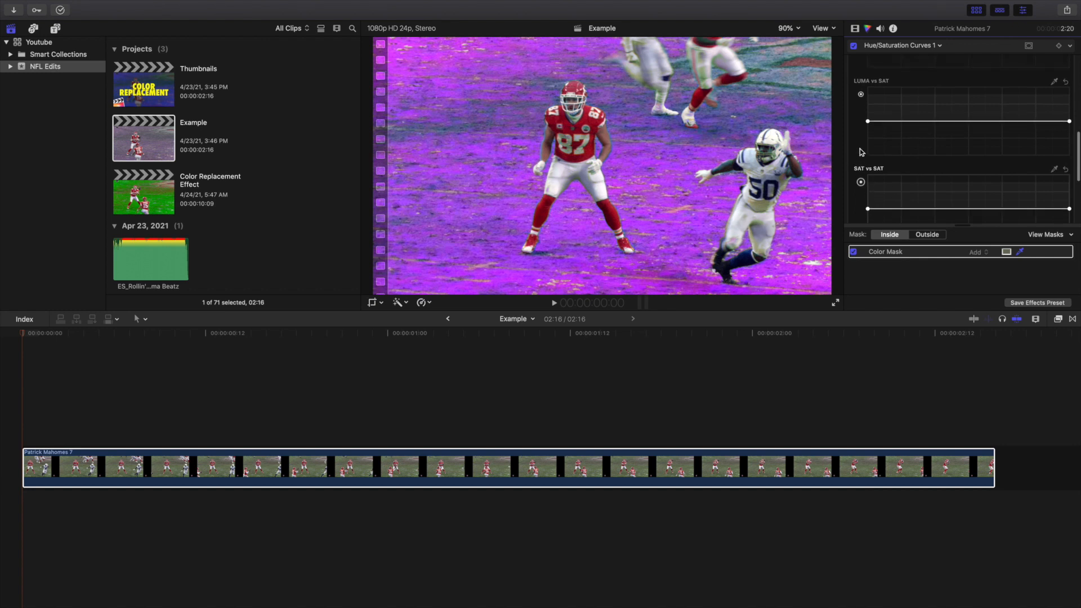
scroll(861, 150, "down", 4)
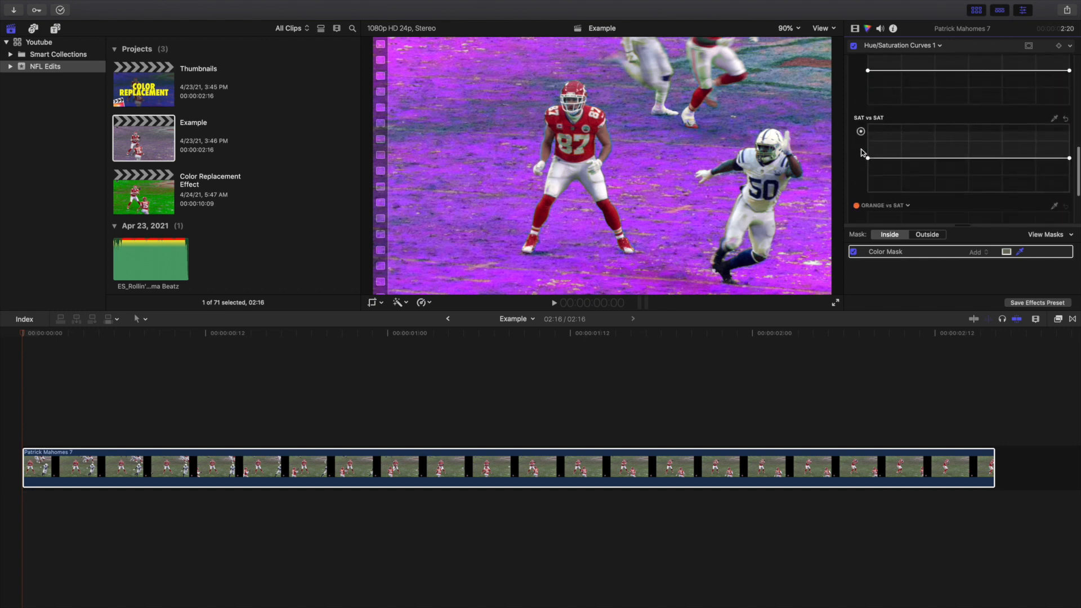
scroll(861, 141, "up", 1)
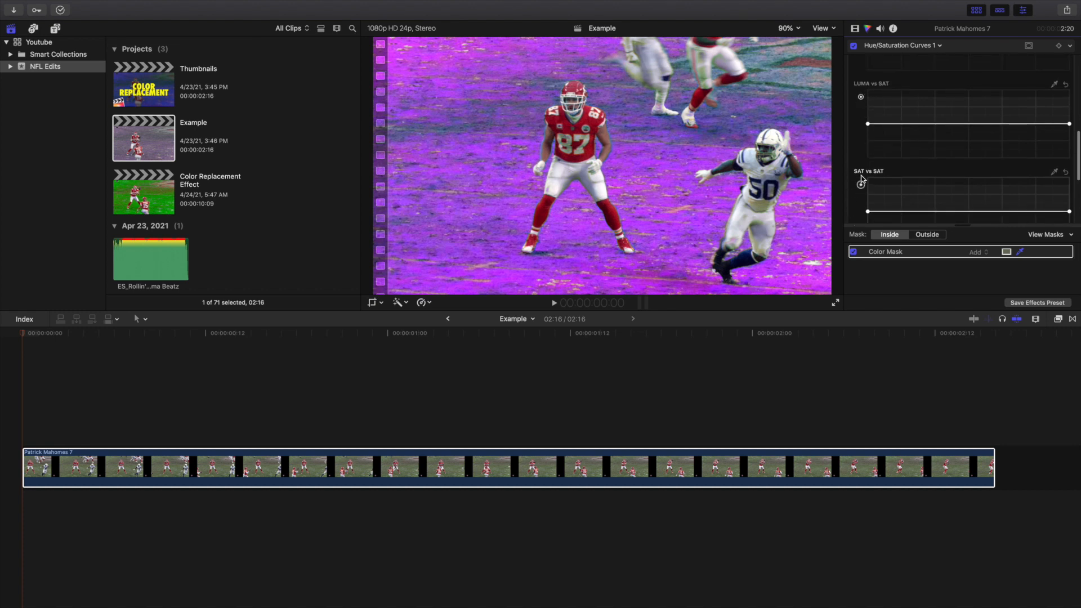
scroll(861, 179, "down", 2)
scroll(861, 180, "up", 8)
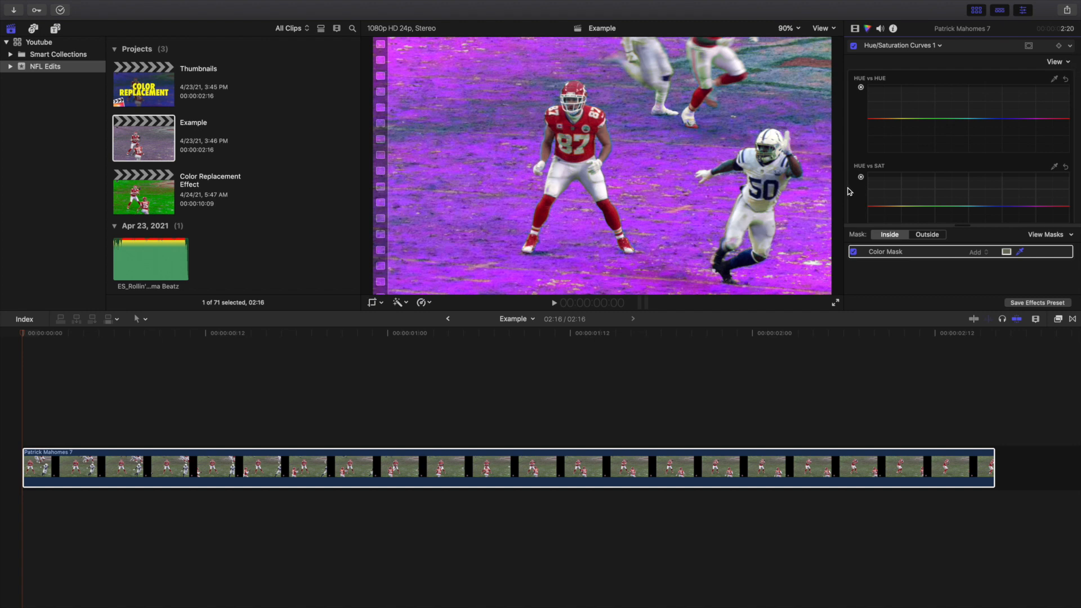
Play the clip from its start to check the purple field, and return the playhead to the start.
left_click(3, 420)
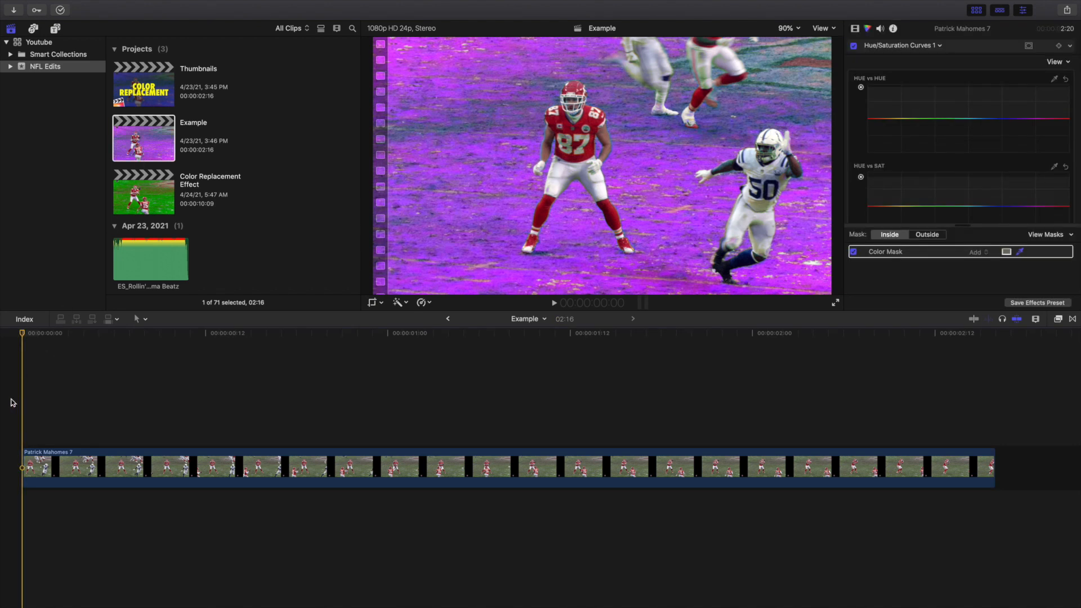
key("space")
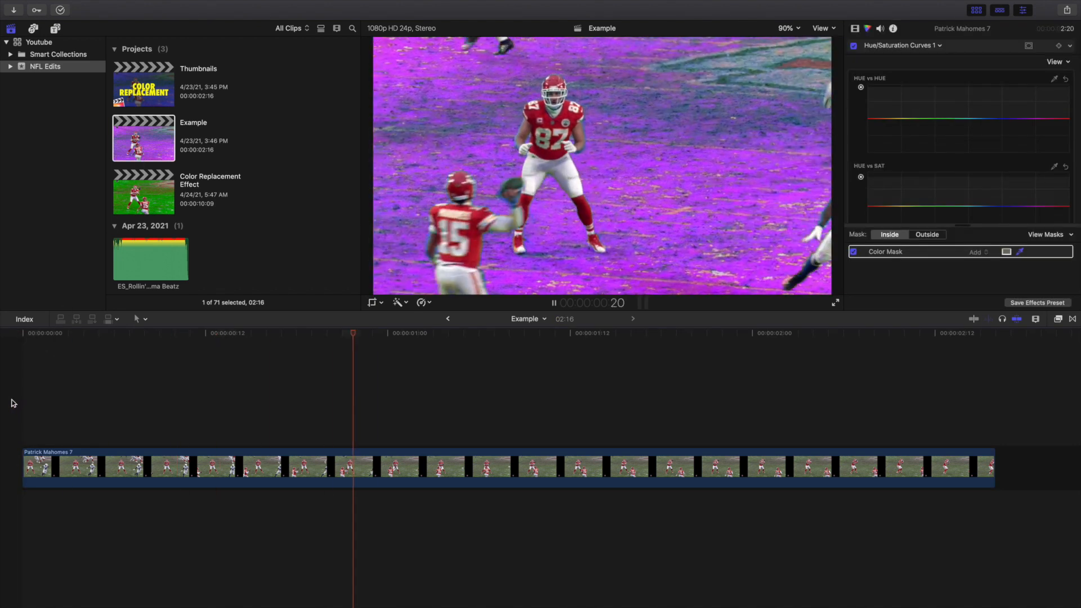
left_click(14, 404)
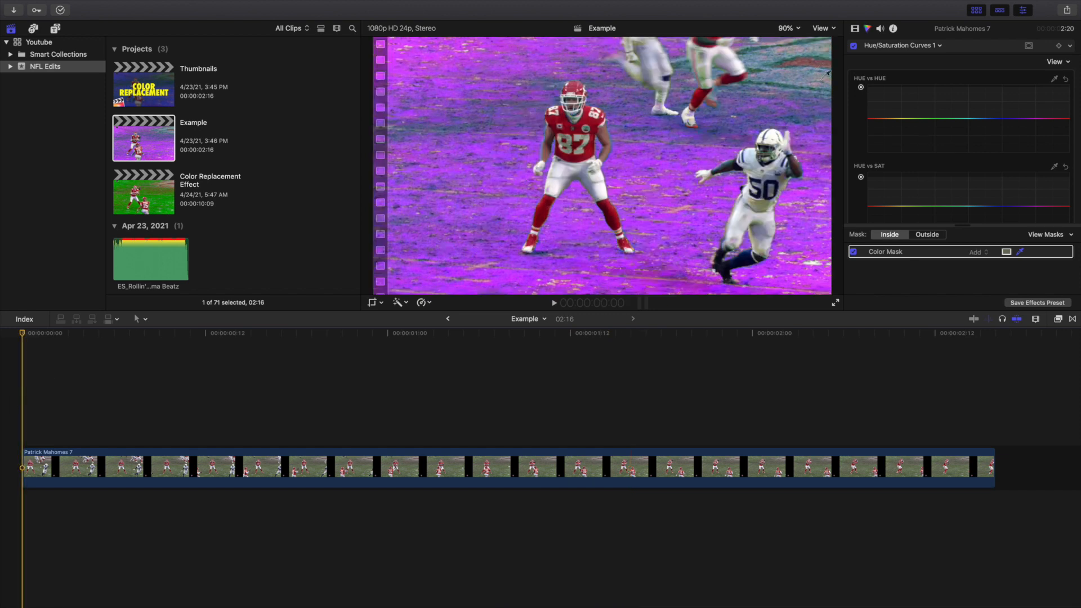
Try a different grass color by lowering the HUE vs HUE control, and undo the change.
left_click_drag(861, 88, 871, 142)
key("super+z")
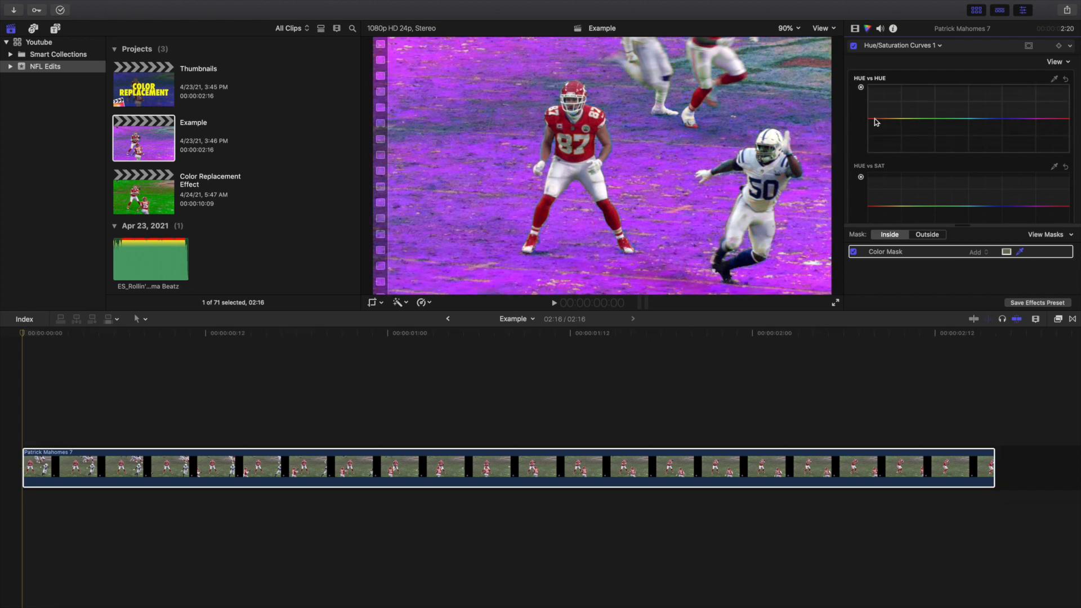
left_click(16, 410)
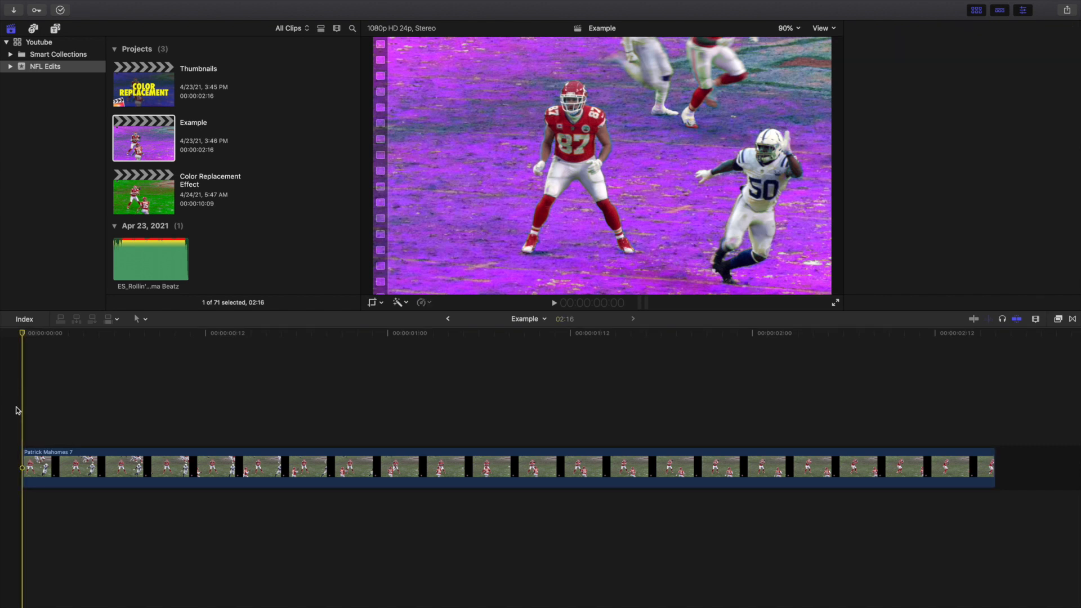
Keyframe the Hue/Saturation Curves at the clip's start, and lower the HUE vs HUE control to its lower limit at 2:16.
left_click(63, 476)
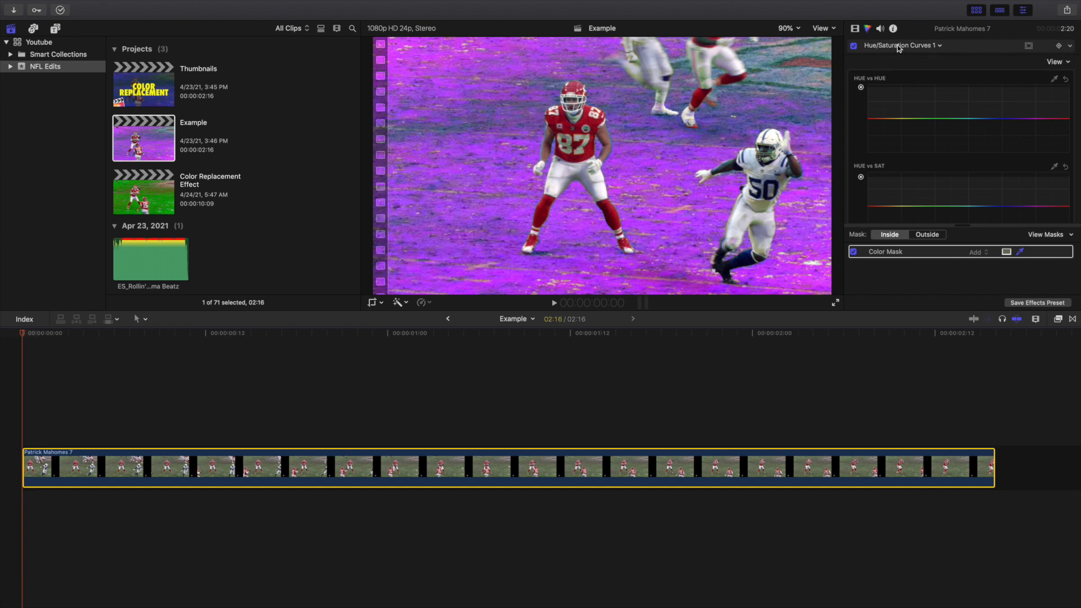
left_click(1058, 47)
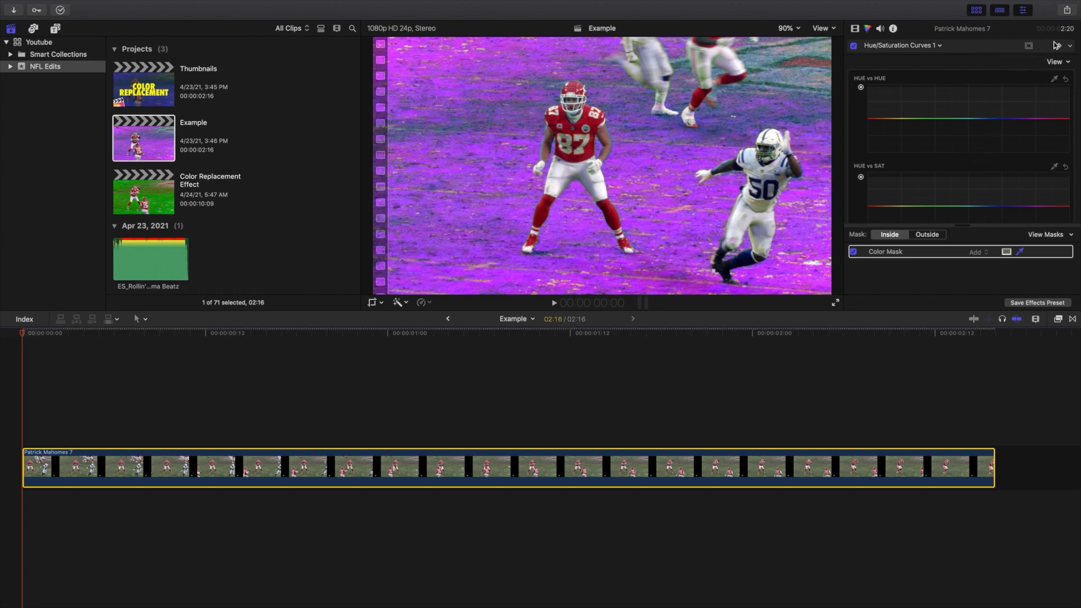
left_click(994, 407)
left_click(968, 471)
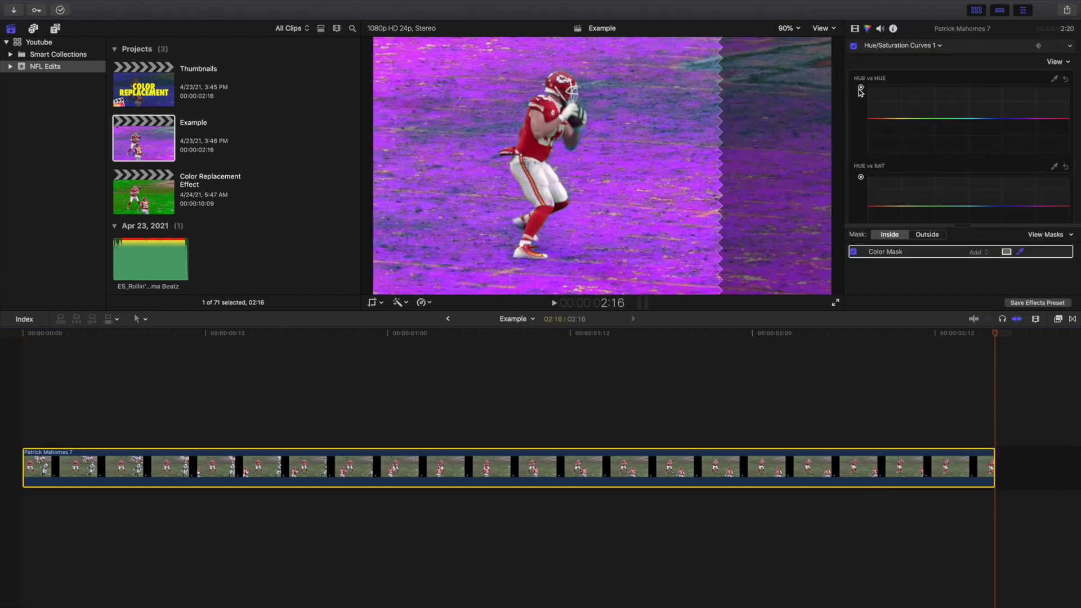
left_click_drag(861, 88, 862, 150)
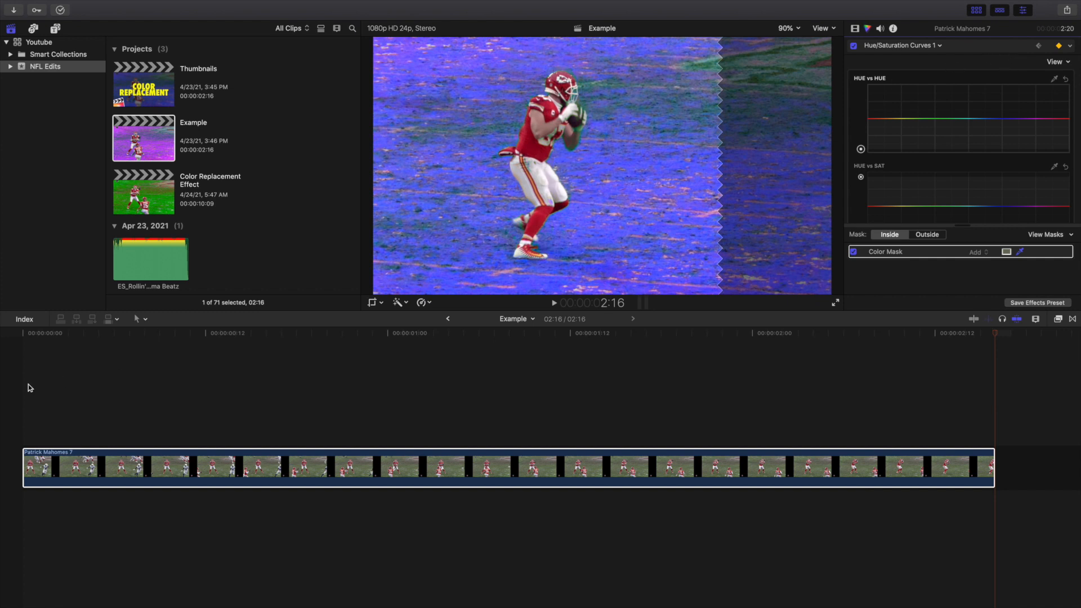
Play the animated field color from the clip's start several times, and return the playhead to the start.
left_click(9, 386)
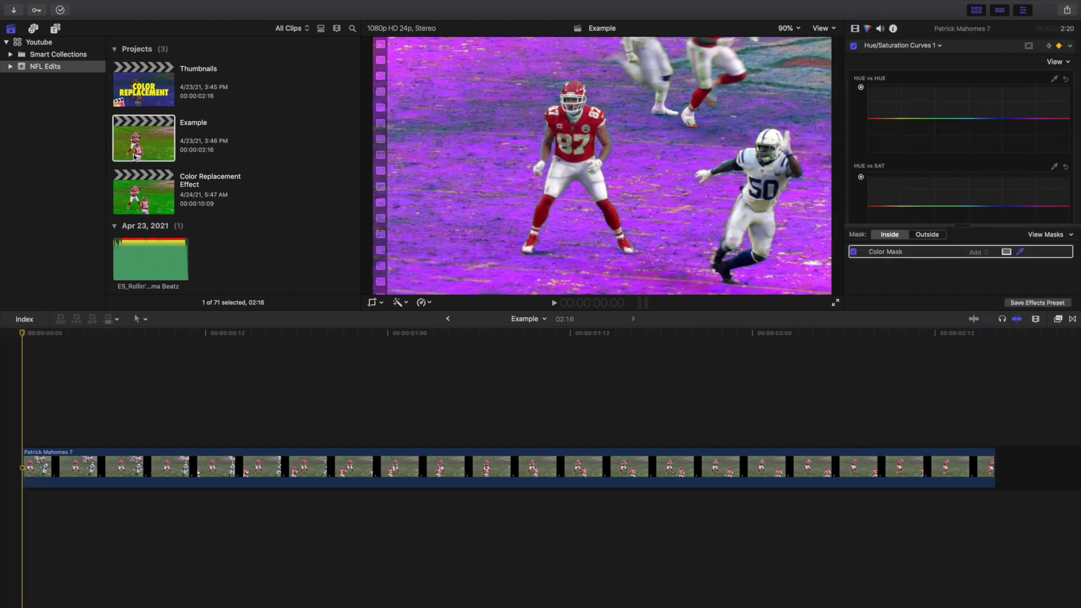
key("space")
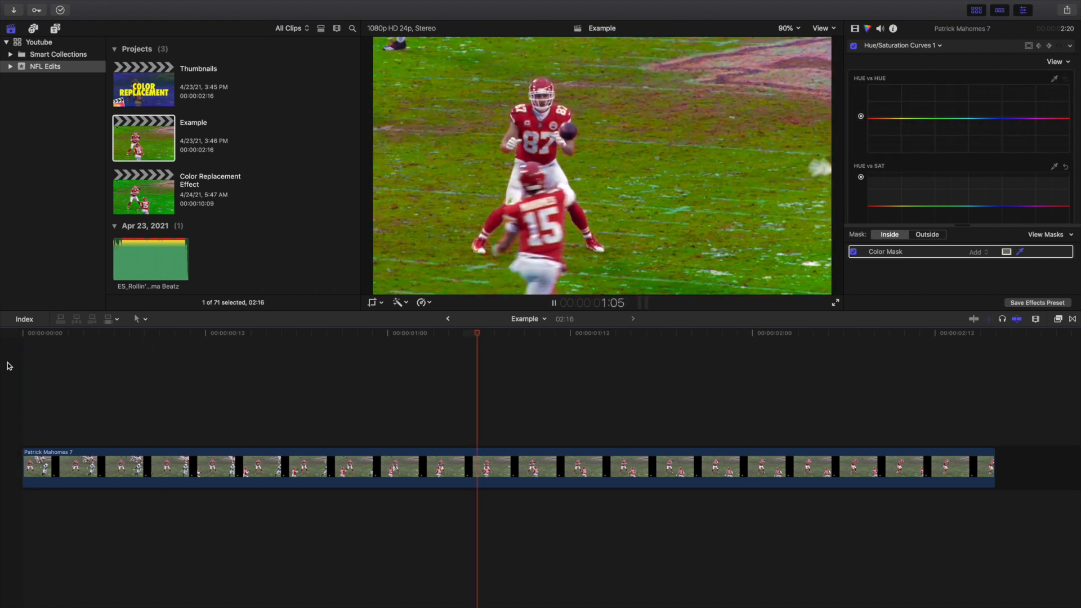
key("space")
key("space")
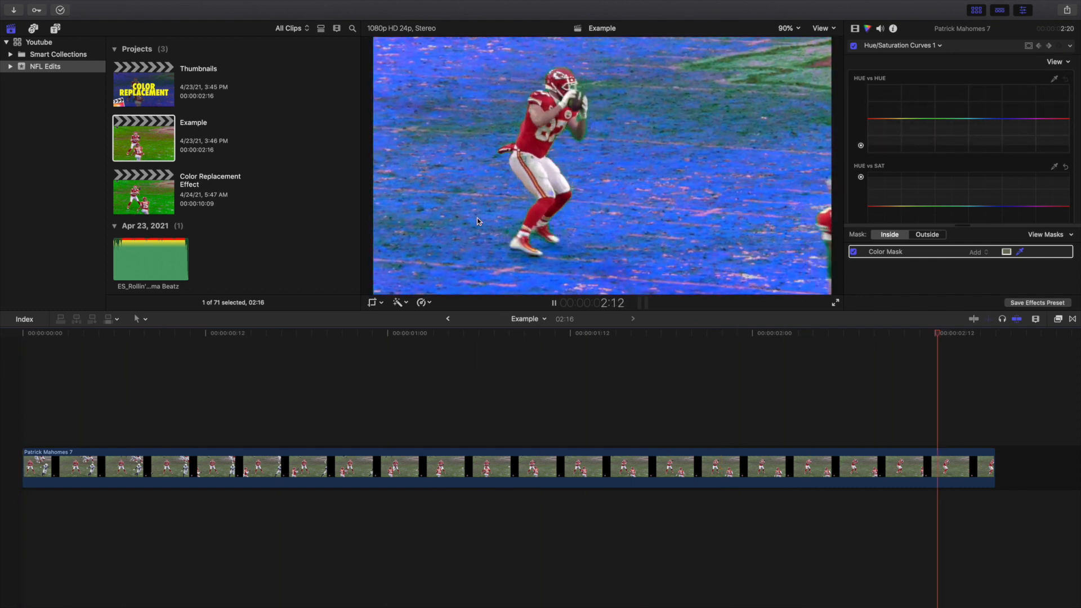
left_click(14, 367)
key("space")
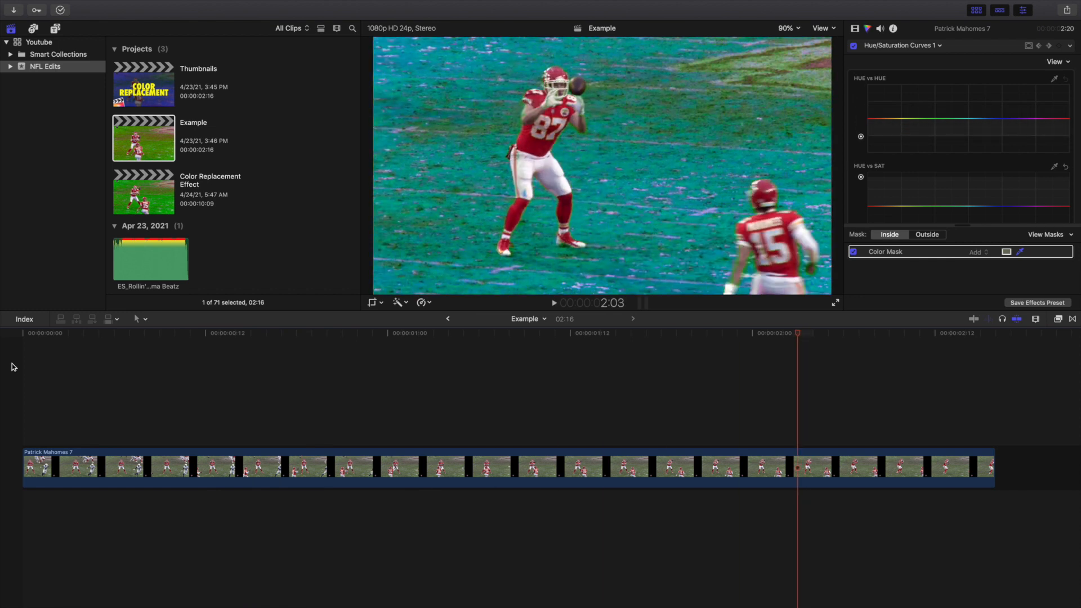
left_click(11, 363)
key("space")
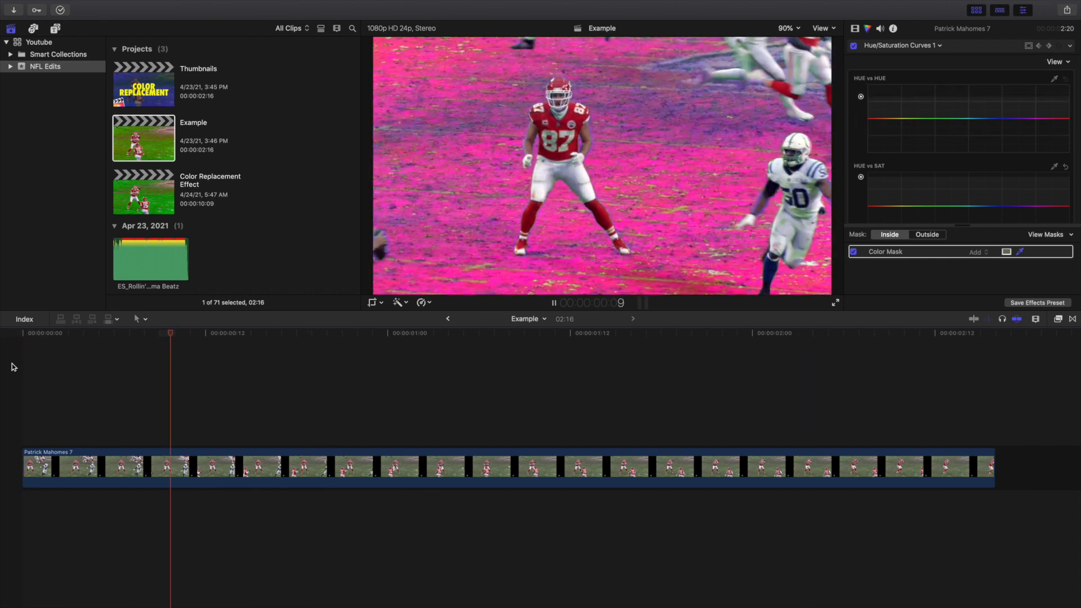
left_click(12, 363)
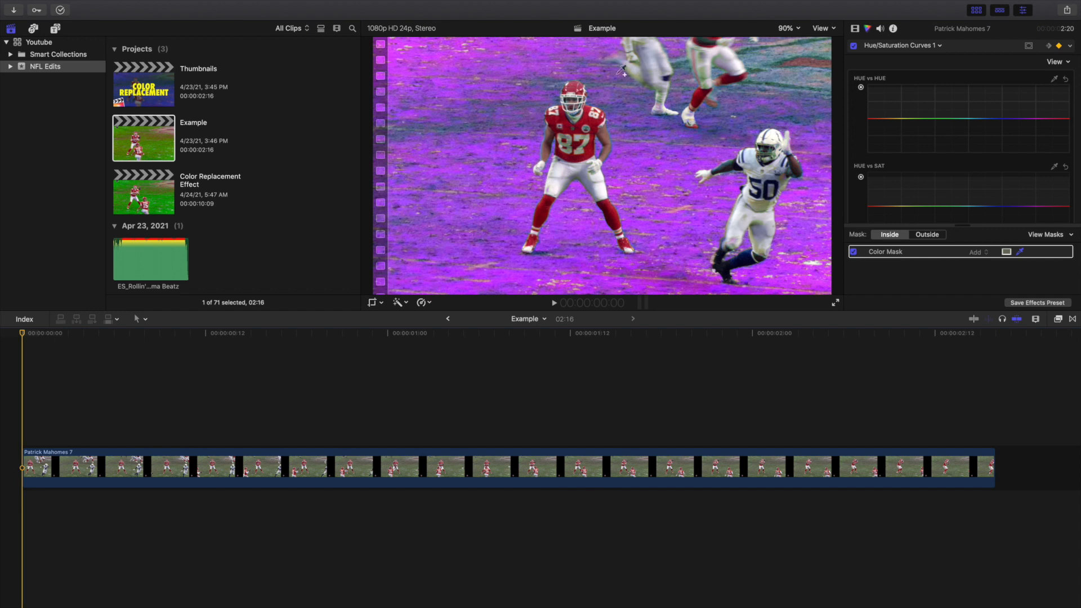
Delete the clip's Hue/Saturation Curves effect and add a new Hue/Saturation Curves correction.
left_click(855, 30)
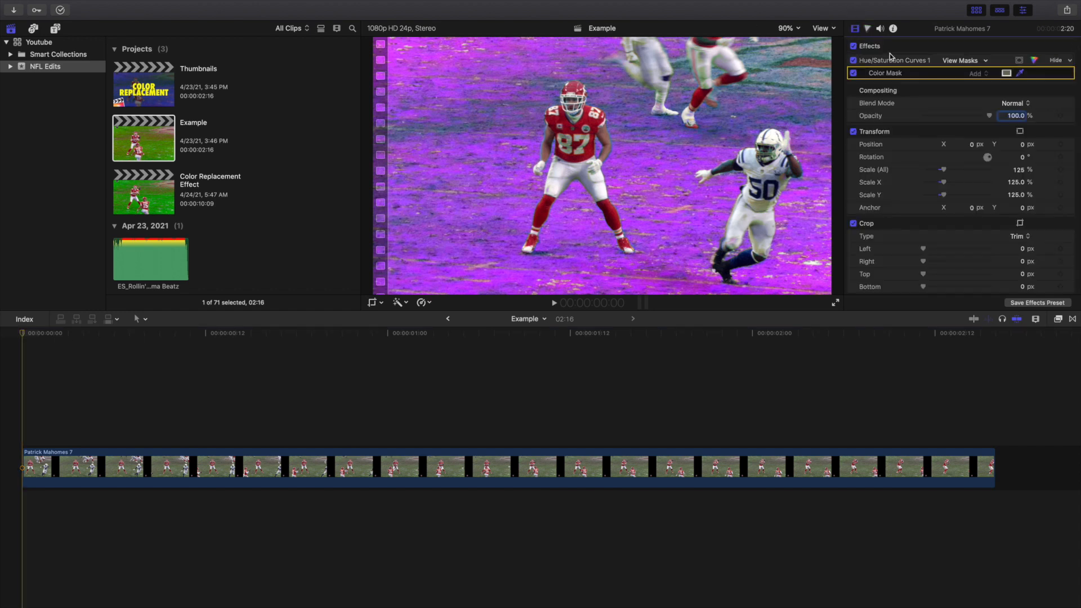
scroll(900, 61, "down", 2)
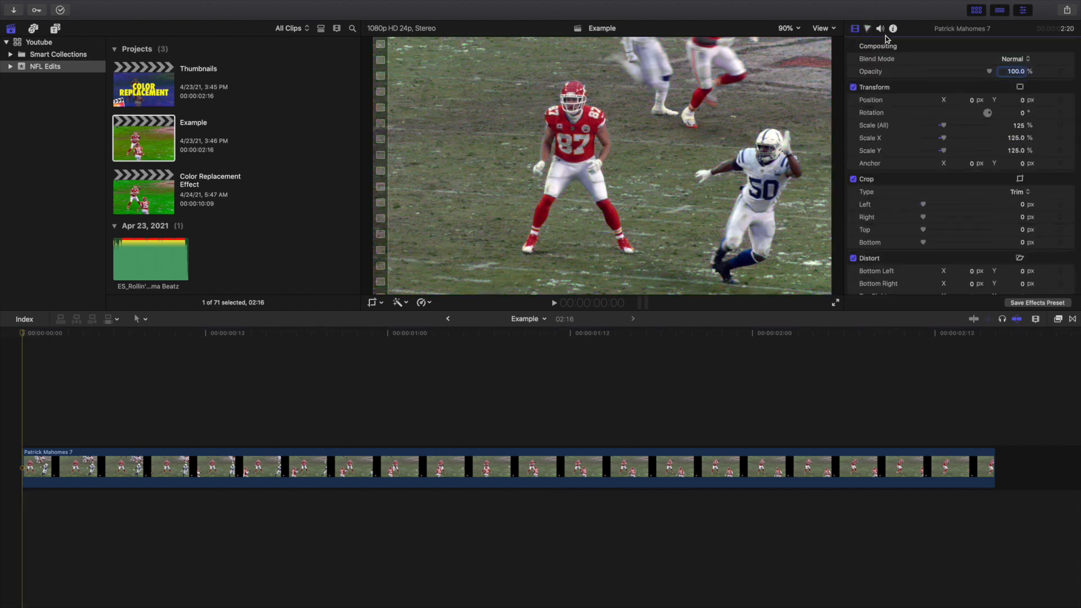
left_click(868, 29)
left_click(901, 45)
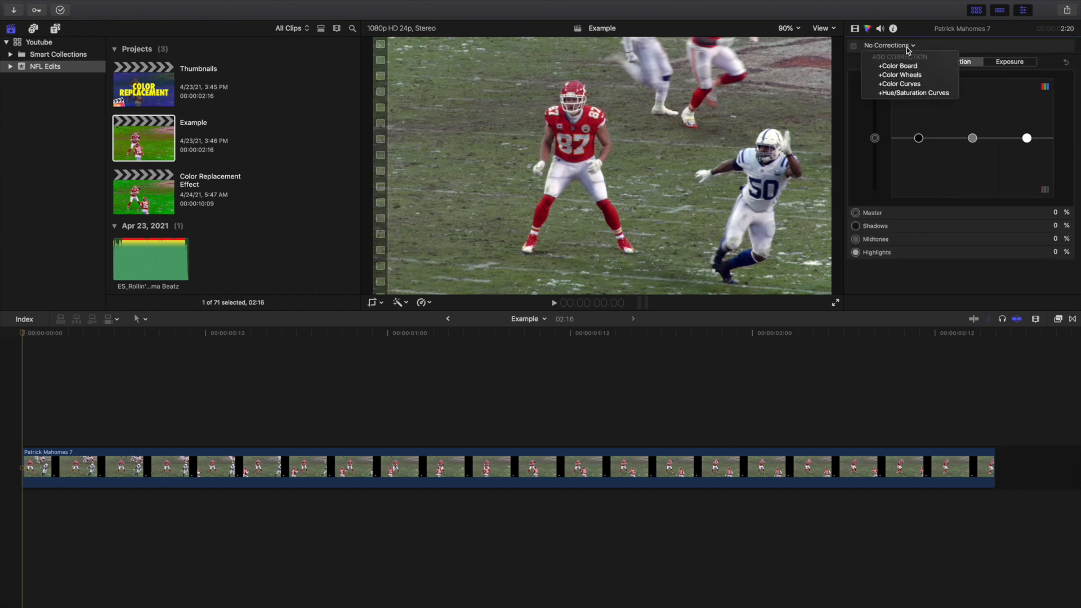
left_click(910, 94)
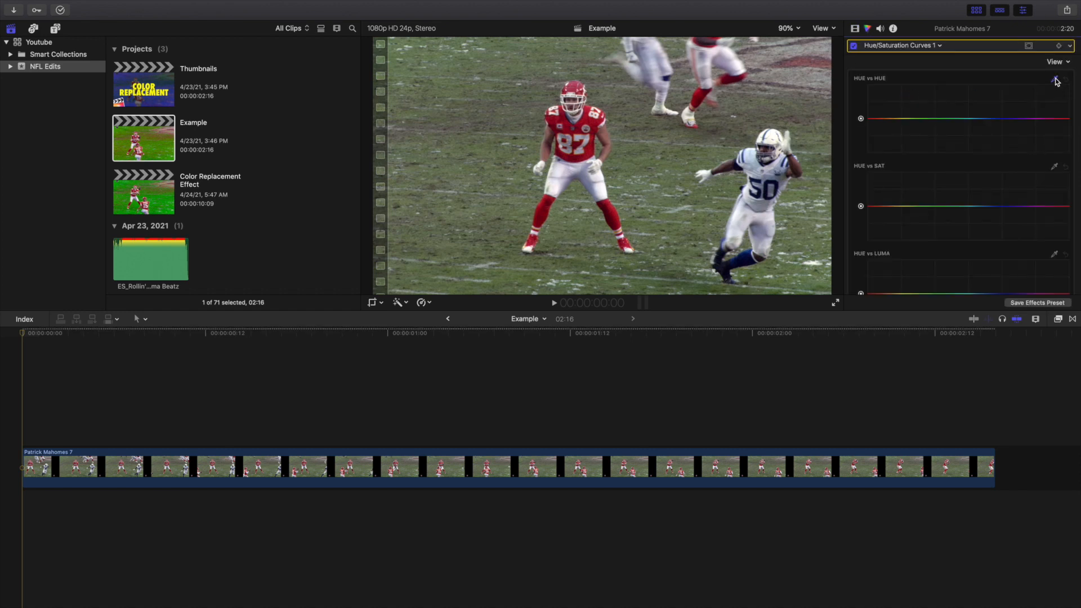
Sample the grass for the HUE vs HUE curve and reshape it, raising the green and blue points and pulling the cyan point down beside green.
left_click_drag(441, 152, 483, 163)
left_click_drag(871, 123, 944, 93)
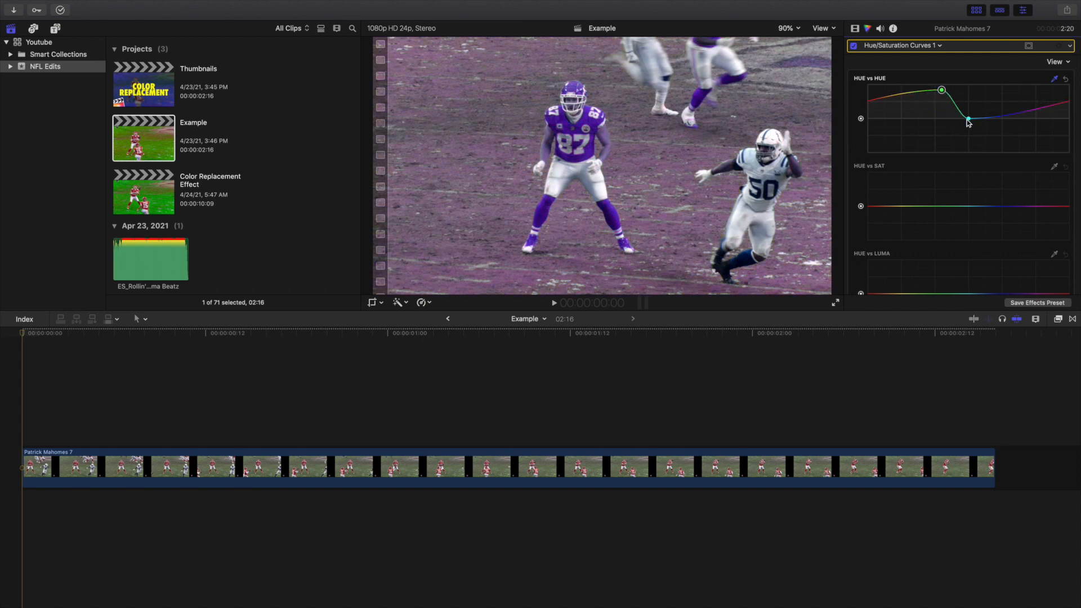
left_click_drag(1007, 116, 1007, 95)
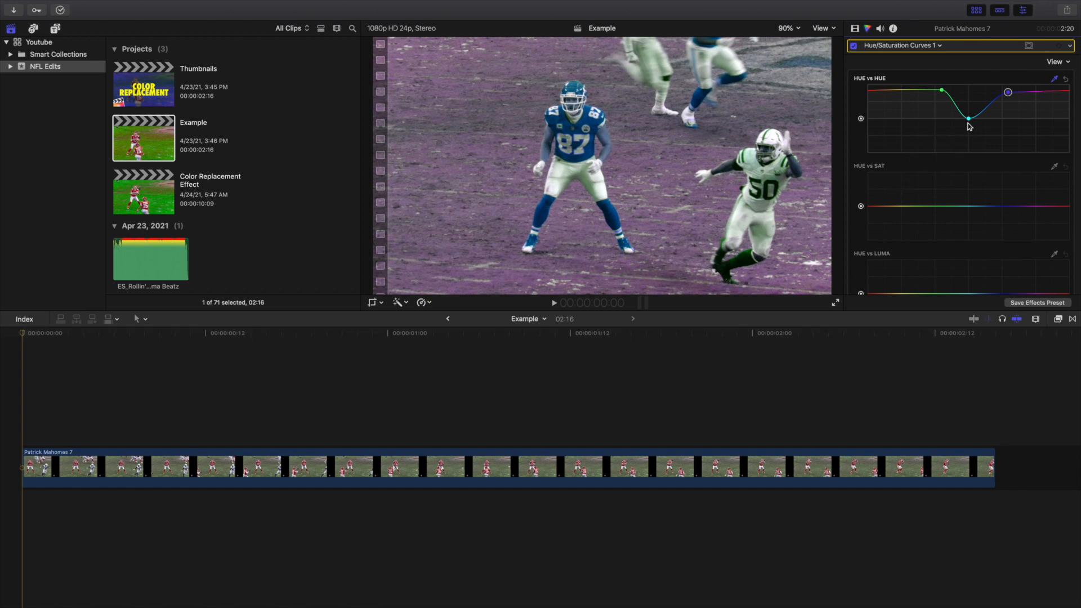
left_click_drag(969, 120, 940, 140)
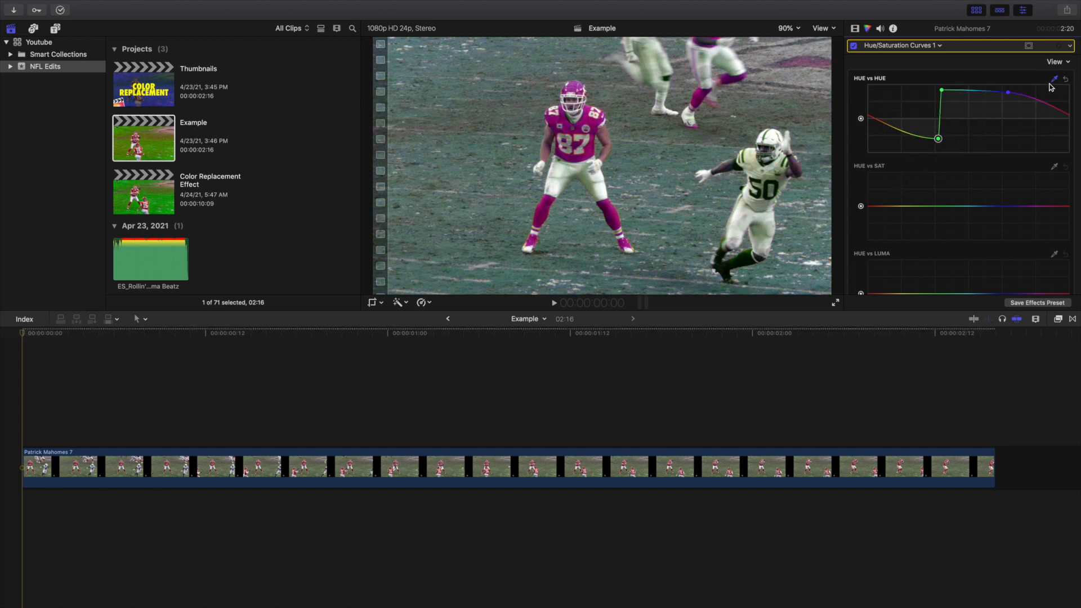
Delete the clip's Hue/Saturation Curves effect.
left_click(855, 28)
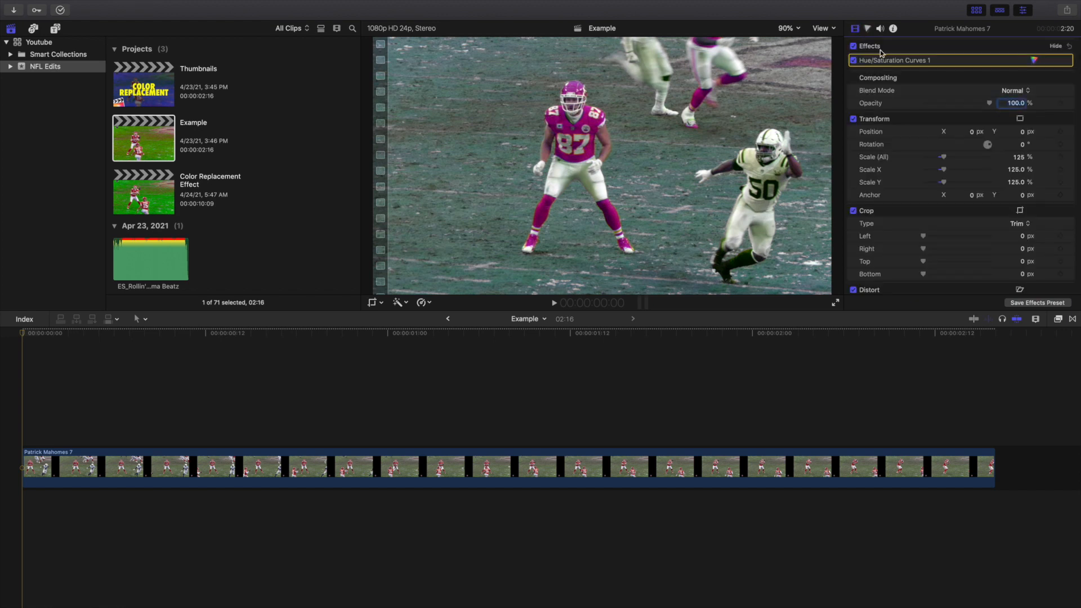
key("Delete")
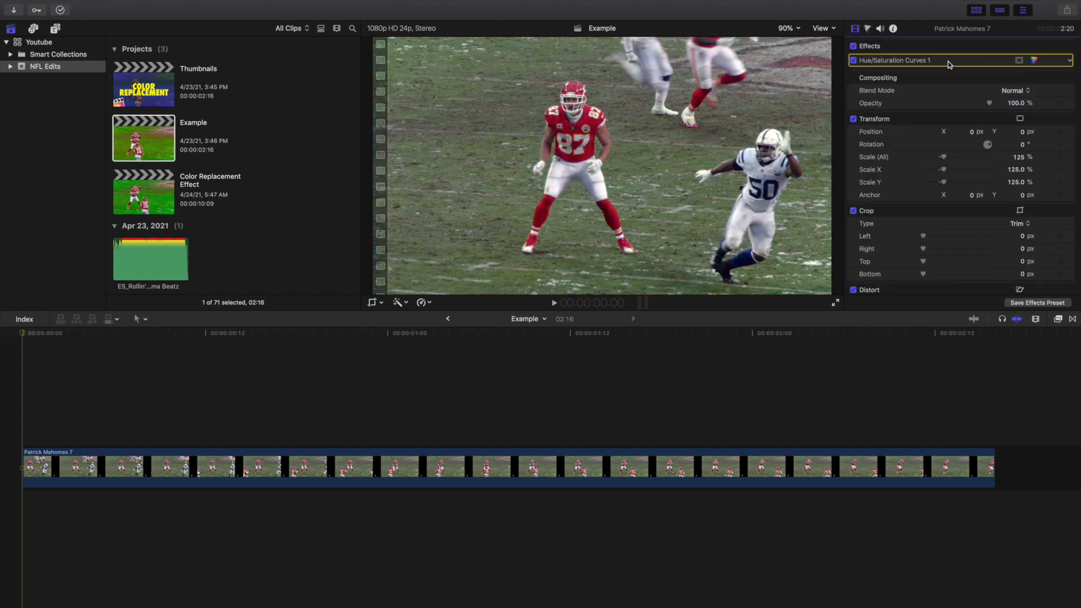
left_click(3, 423)
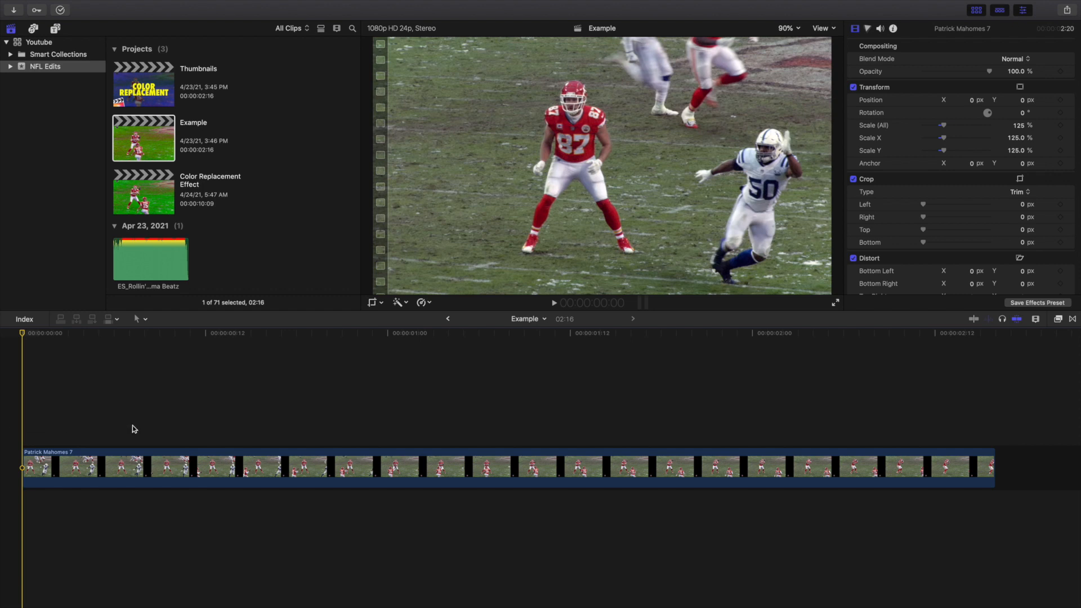
Add a Color Board with a color mask sampled from the grass, and set its master color to red at 346° and 88%.
left_click(868, 29)
left_click(887, 45)
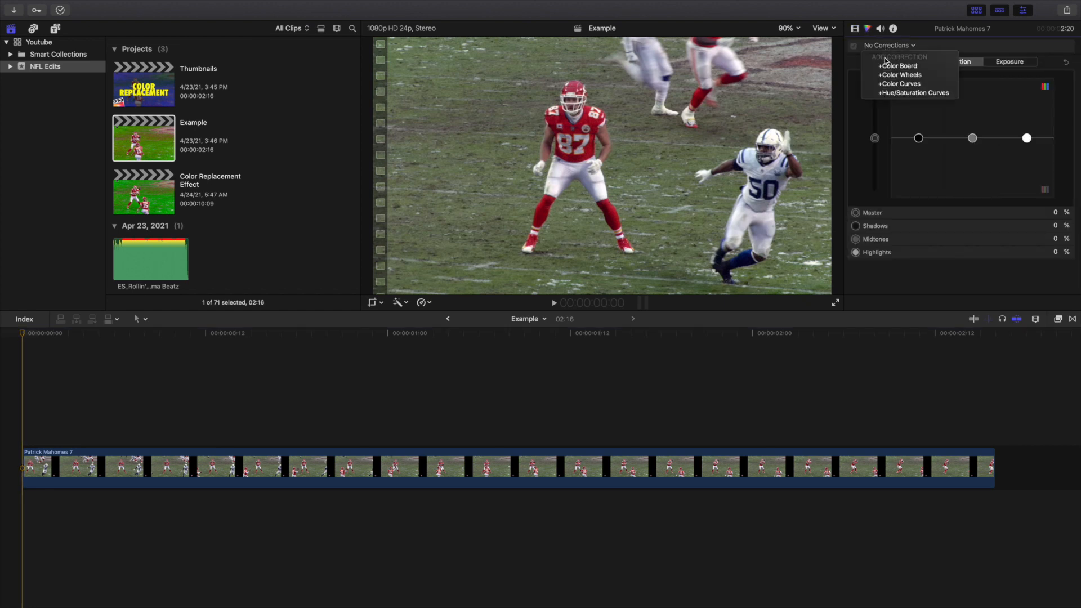
left_click(889, 66)
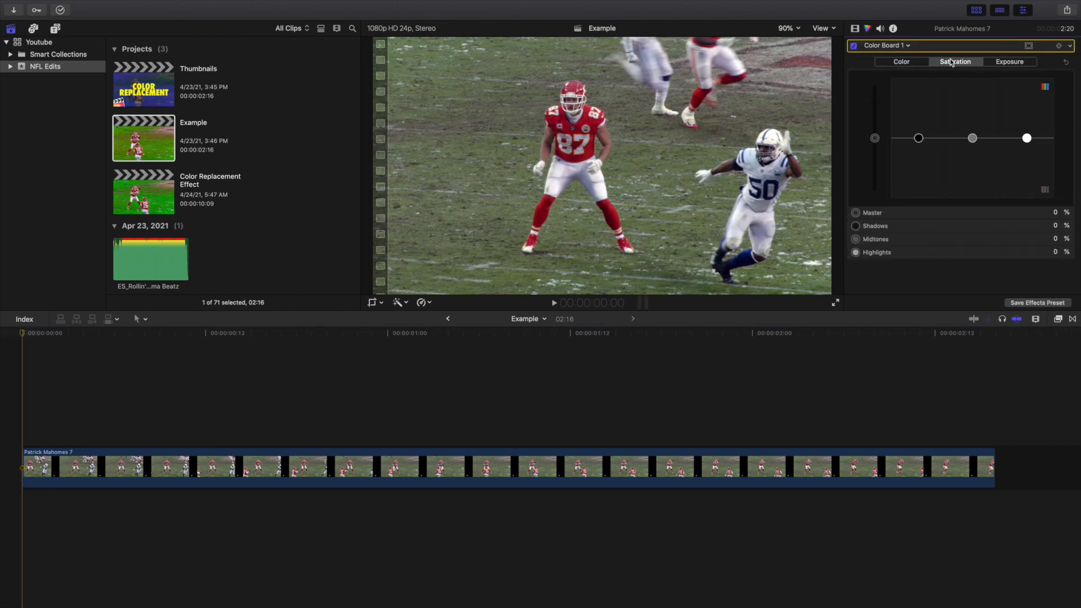
left_click(892, 62)
left_click(1028, 46)
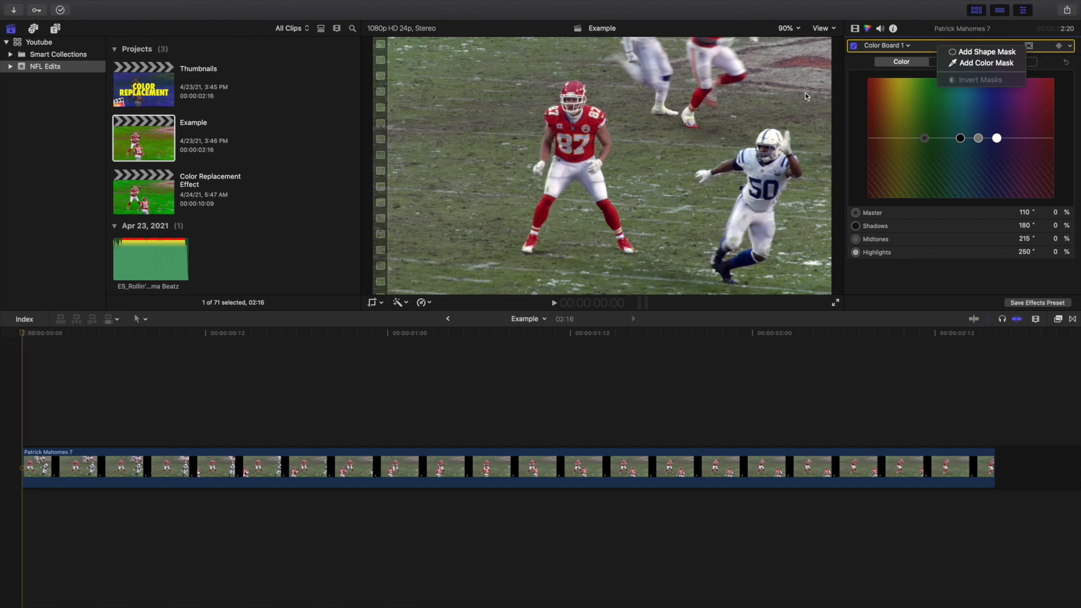
left_click(986, 63)
left_click(448, 155)
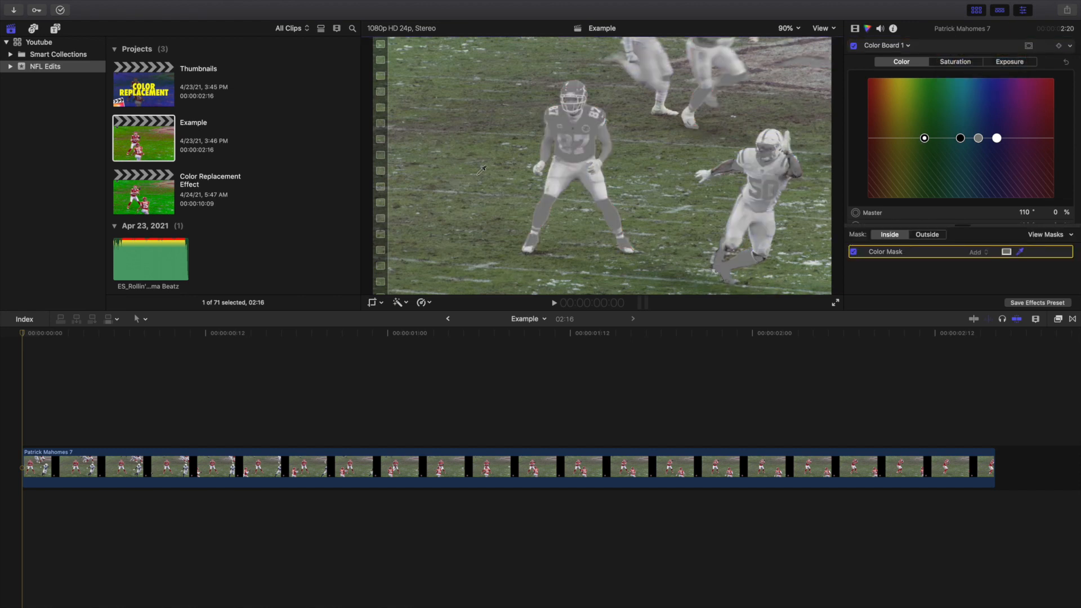
left_click_drag(480, 176, 480, 176)
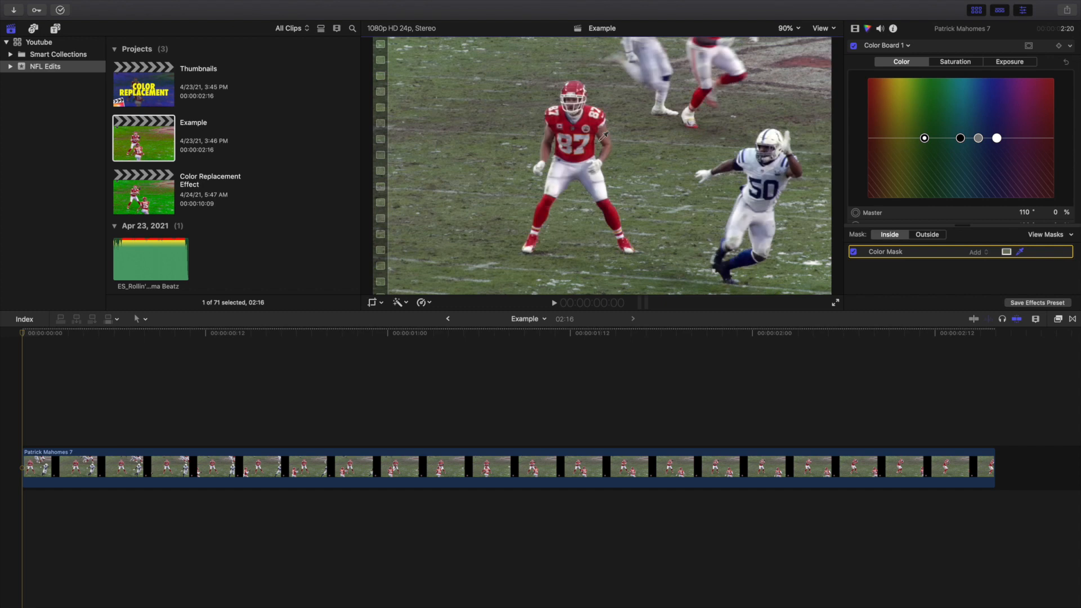
left_click_drag(925, 139, 1046, 85)
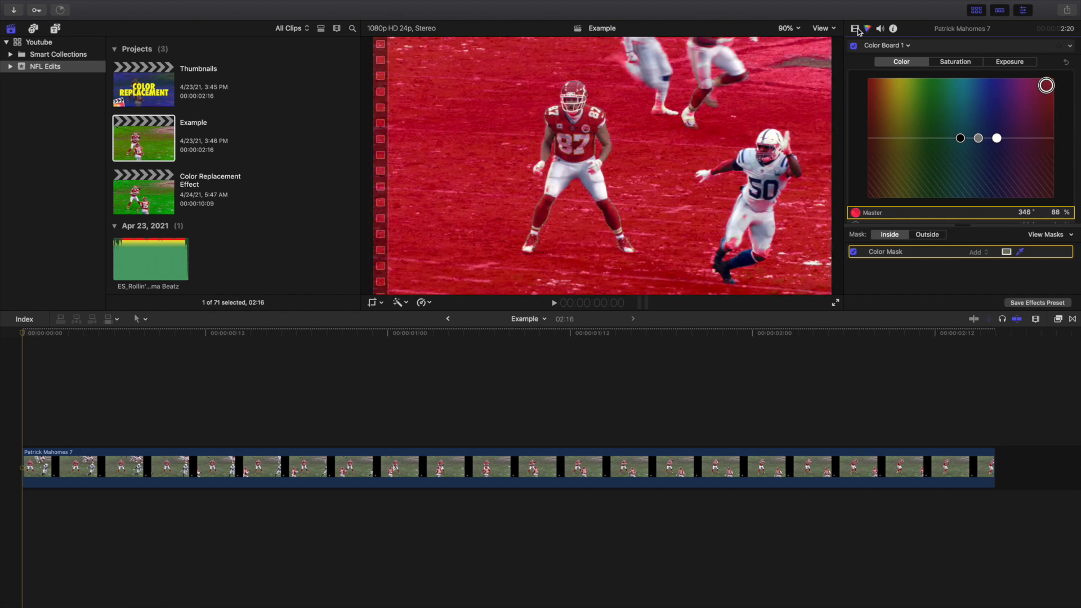
Delete the Color Board effect with its color mask from the clip.
left_click(855, 28)
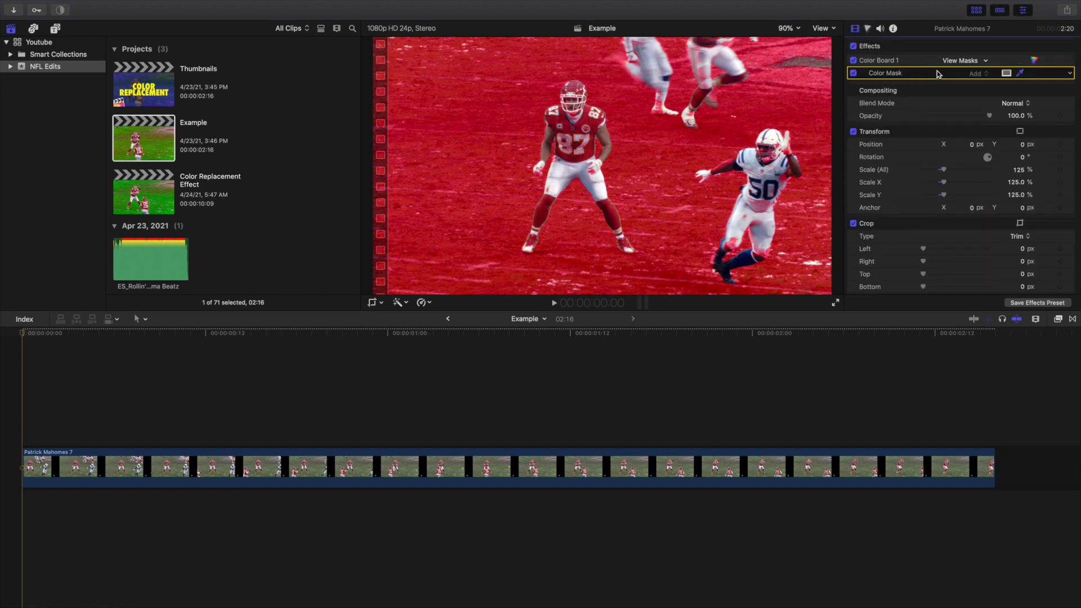
left_click(996, 61)
key("Delete")
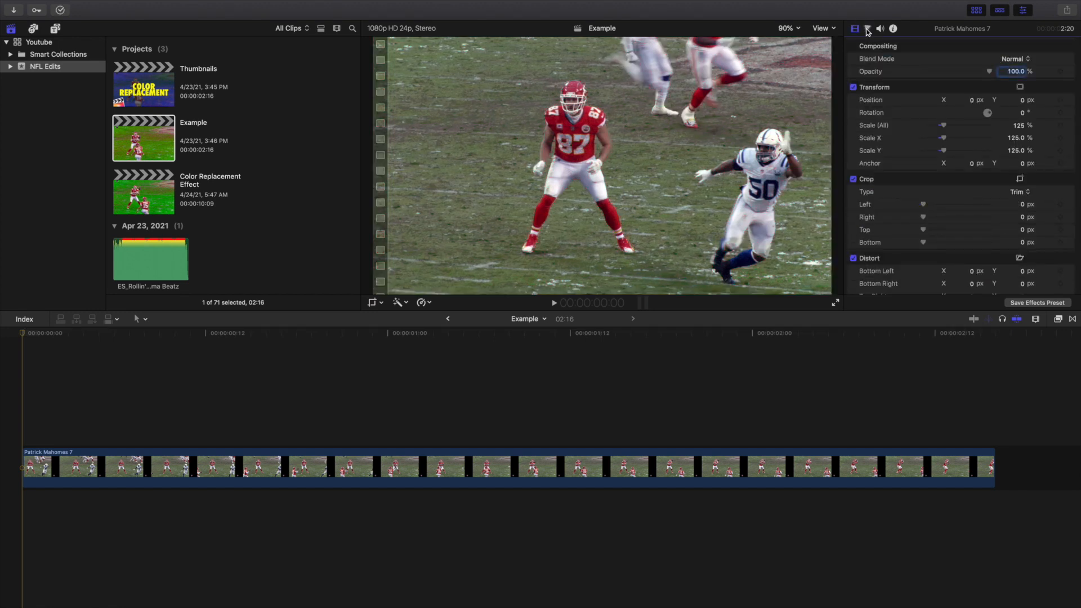
Add a new Color Board correction with a color mask sampled from the grass beside player 87.
left_click(868, 30)
left_click(892, 46)
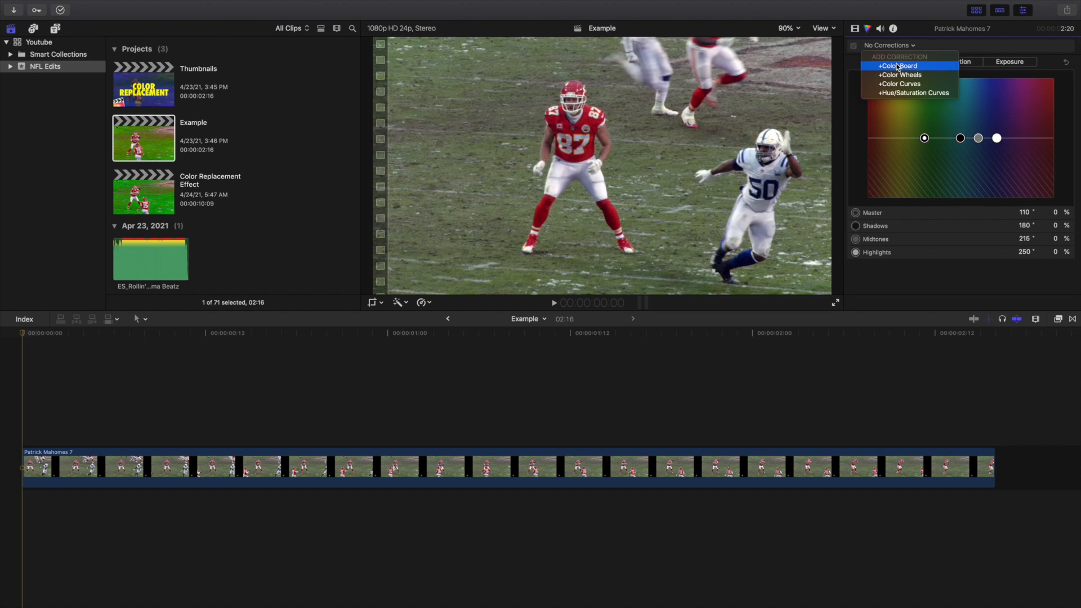
left_click(896, 64)
left_click(1028, 46)
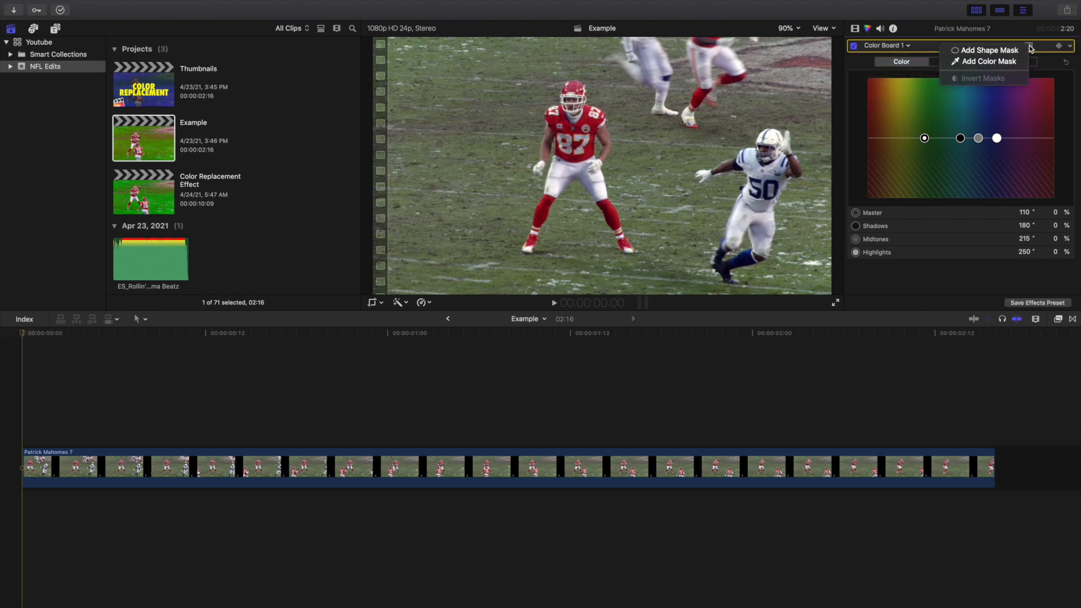
left_click(989, 60)
left_click(460, 167)
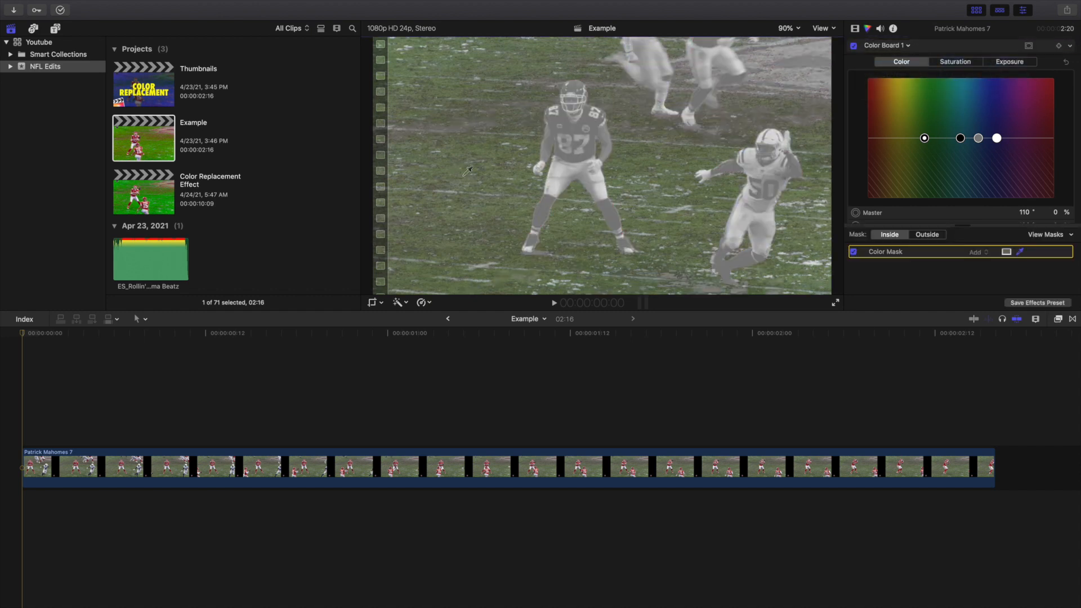
left_click_drag(488, 187, 489, 187)
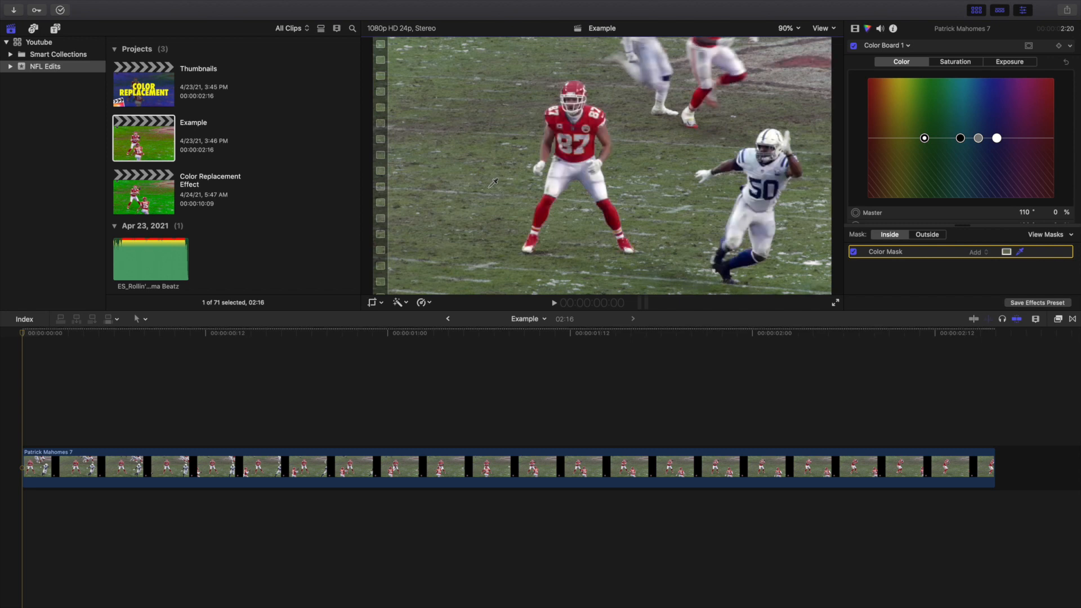
Raise the Color Board's master saturation to about 16% and set its master color to blue at 248° and 78%.
left_click(949, 63)
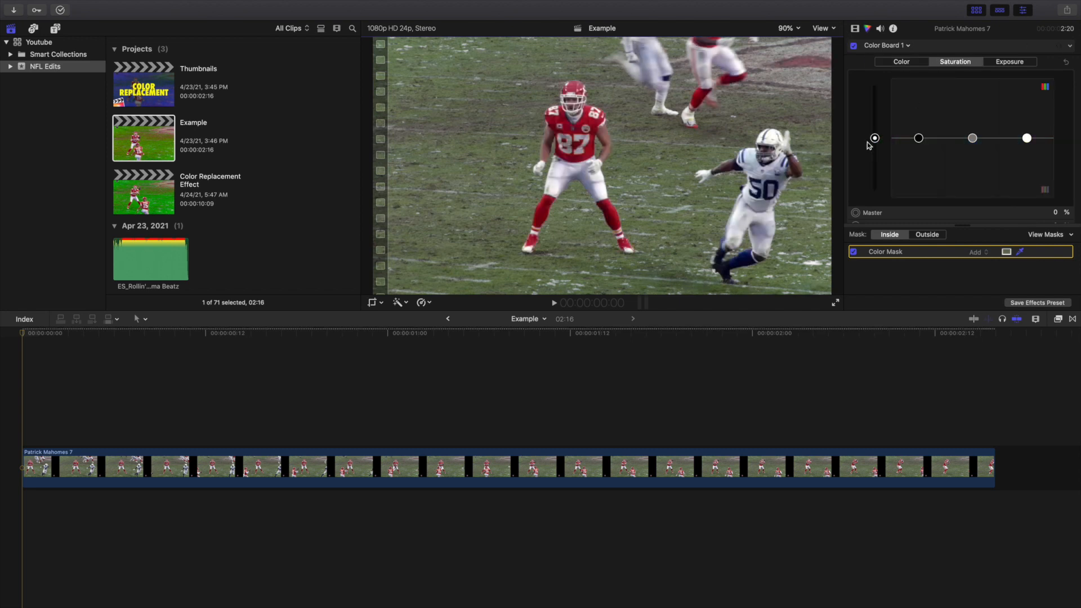
left_click_drag(873, 138, 873, 122)
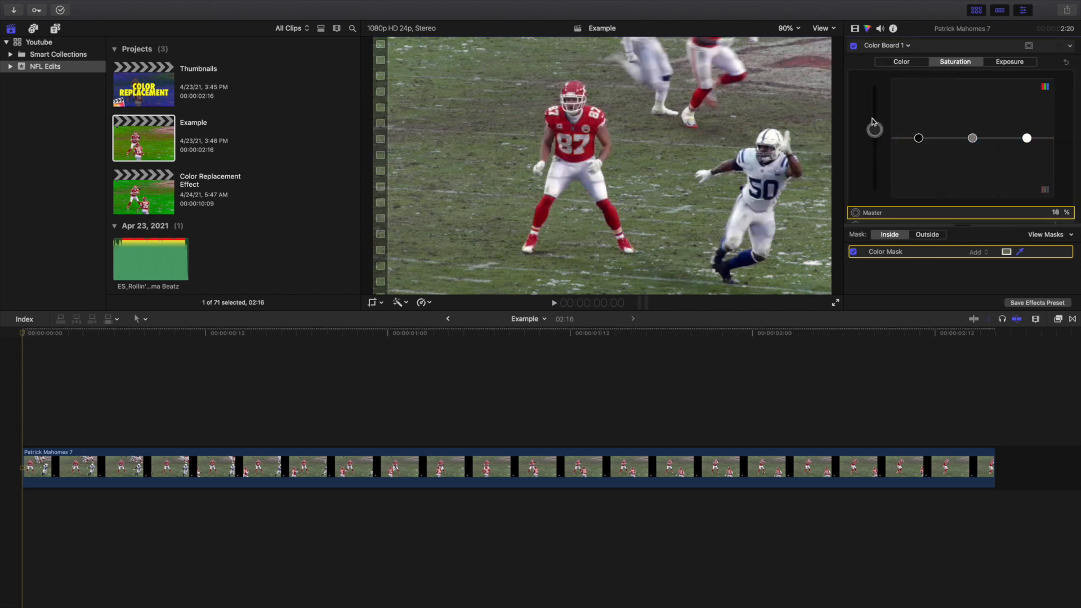
left_click(900, 64)
left_click_drag(924, 139, 996, 91)
Play the blue-field clip several times from its start.
left_click(6, 439)
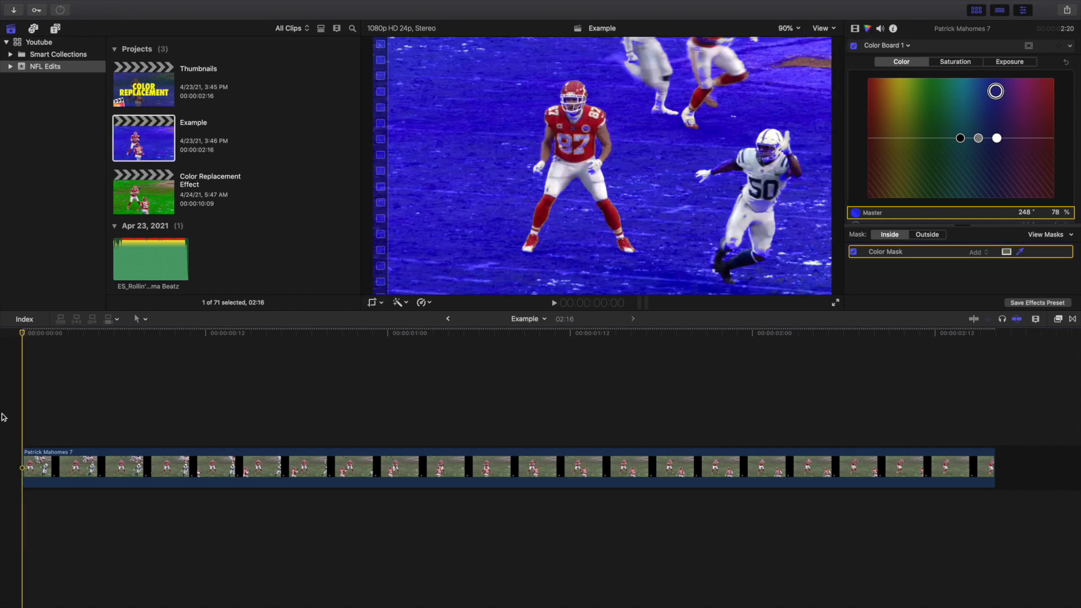
left_click(2, 417)
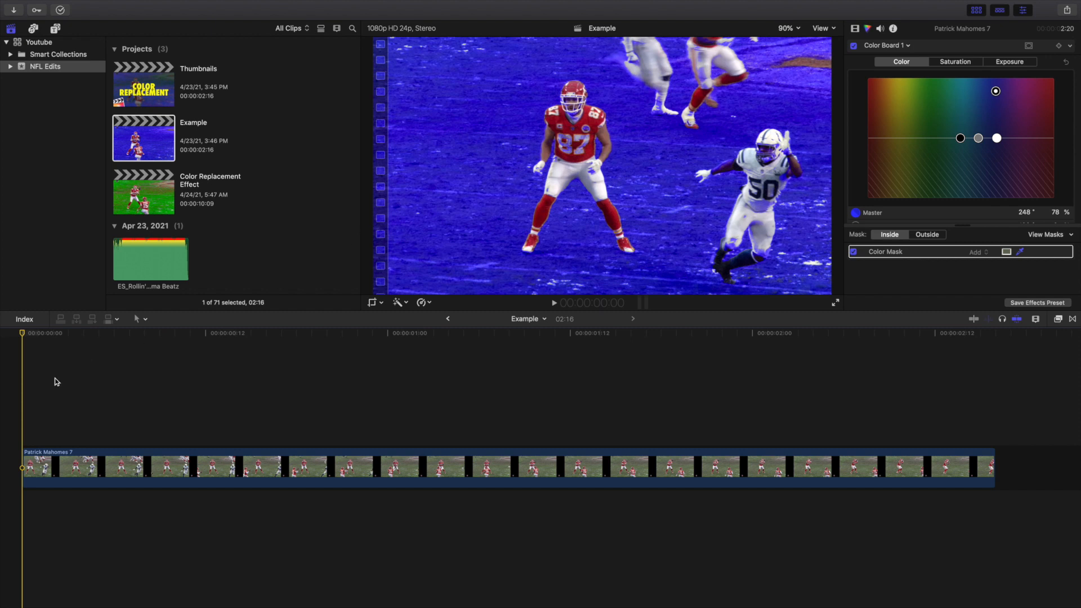
key("space")
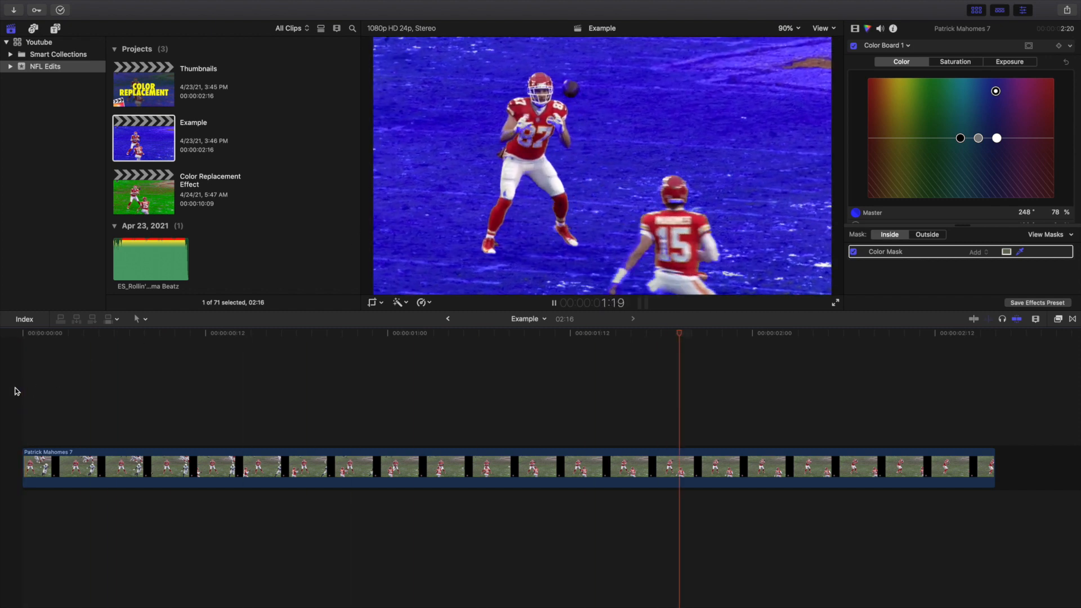
left_click(17, 392)
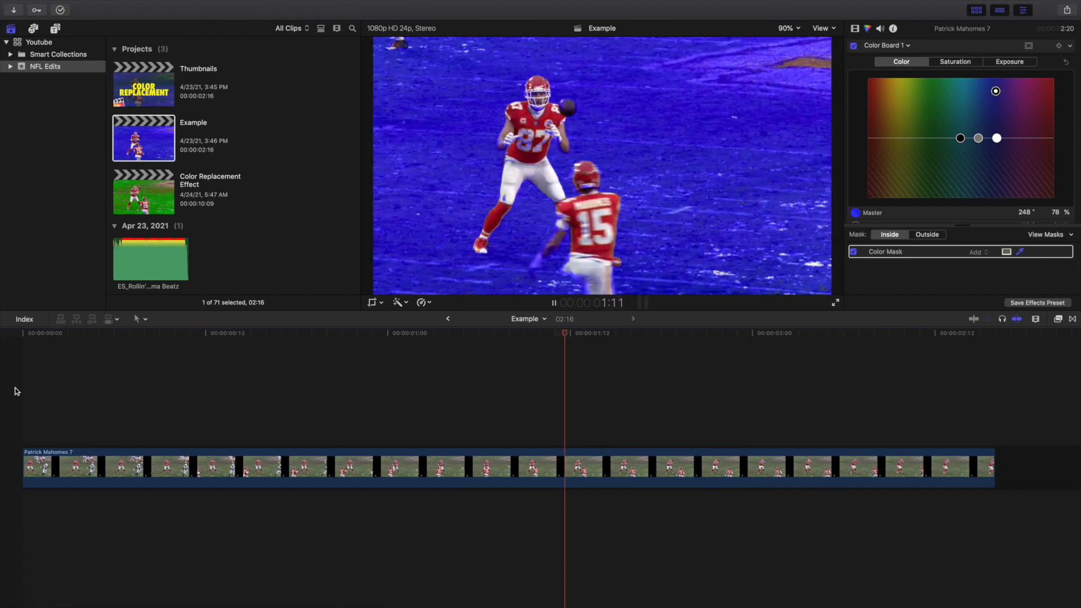
left_click(17, 391)
key("space")
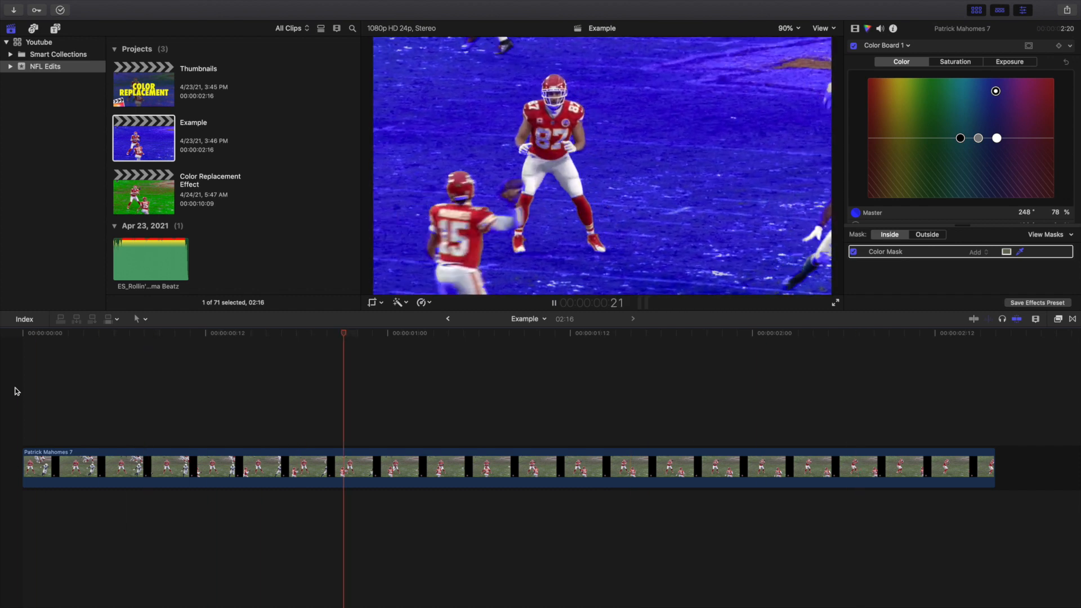
key("space")
left_click(17, 391)
key("space")
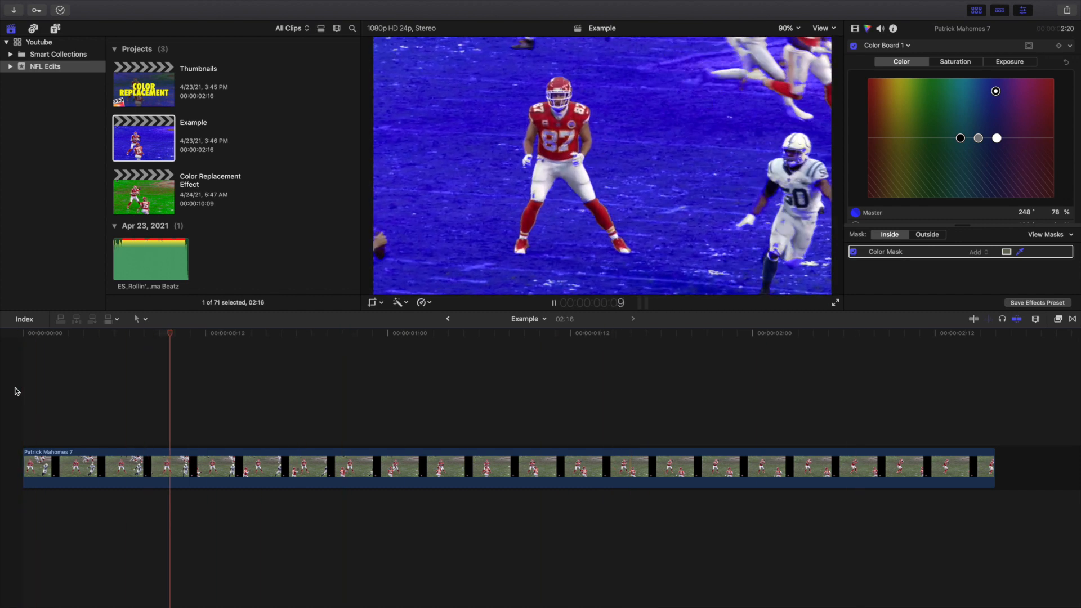
Set the Color Board's master color to magenta at 295° and 82%.
key("space")
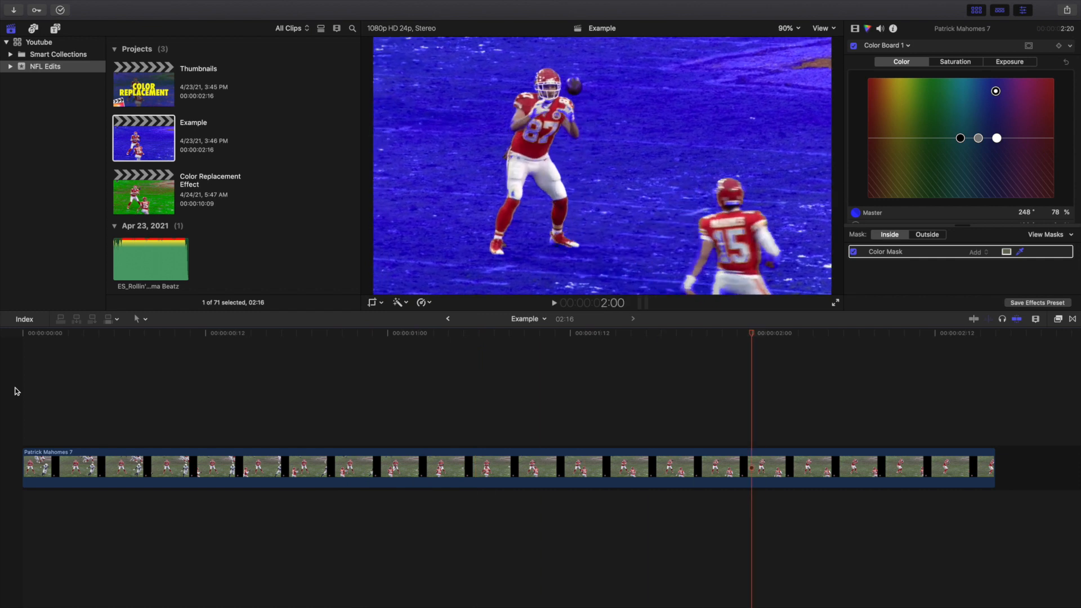
left_click_drag(996, 92, 1020, 89)
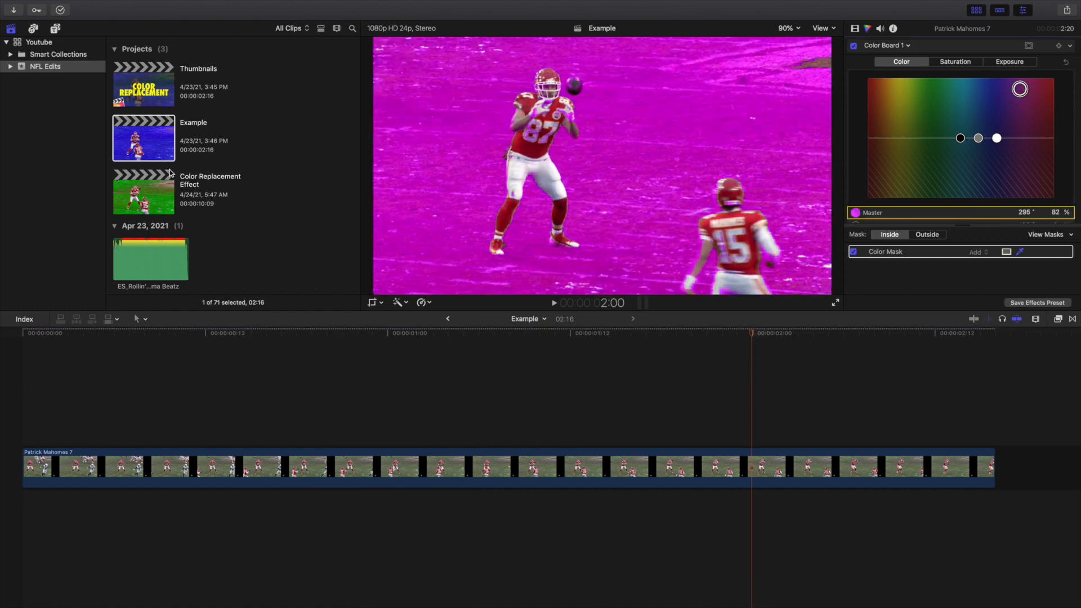
Open the Color Replacement Effect project and play its football-field clip with the animated color twice.
double_click(159, 190)
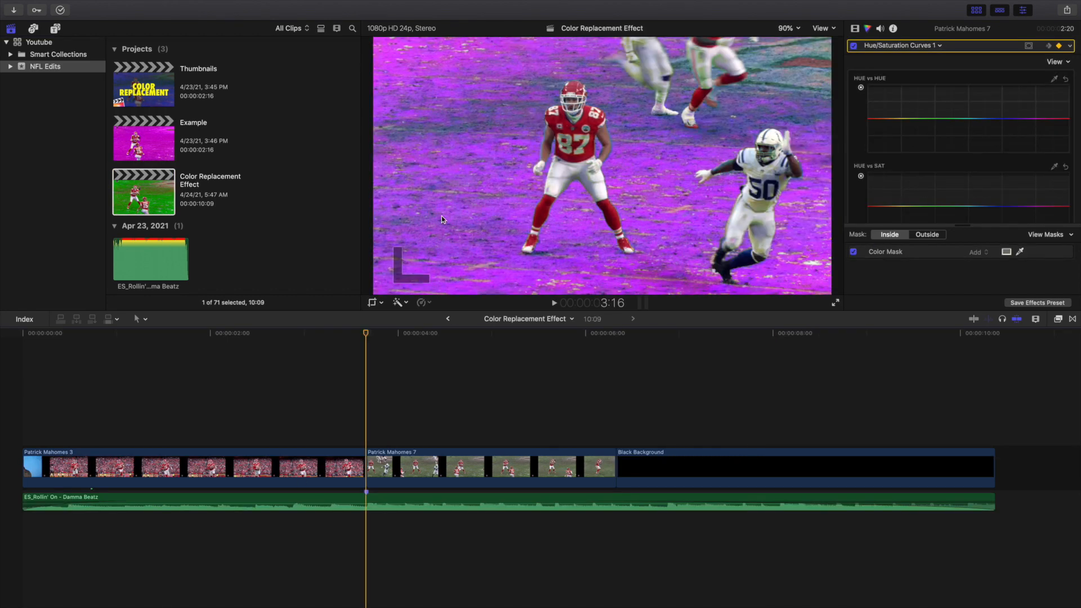
key("space")
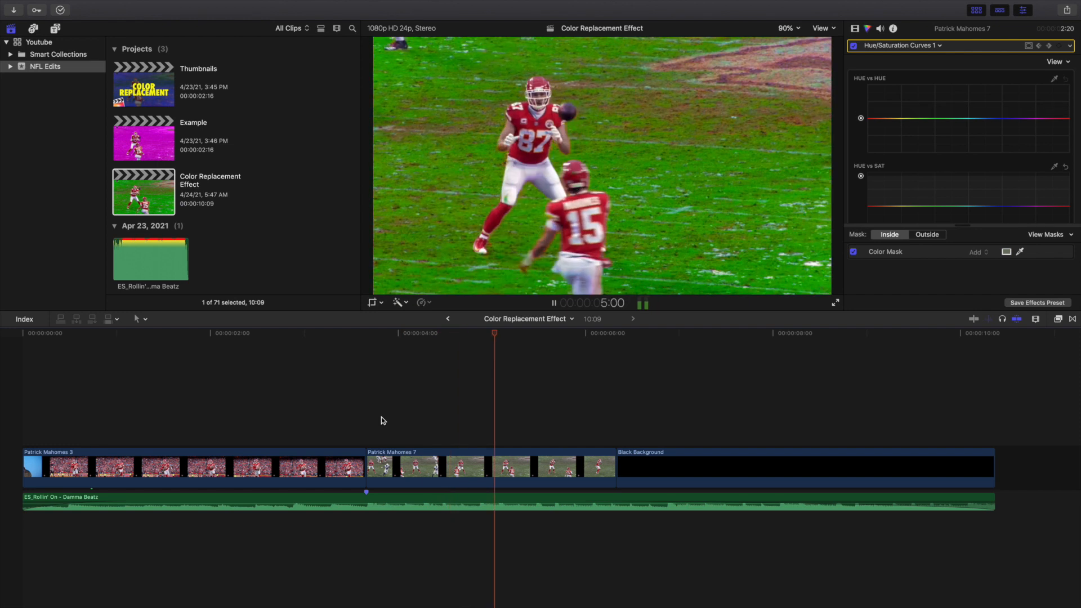
left_click(380, 422)
key("space")
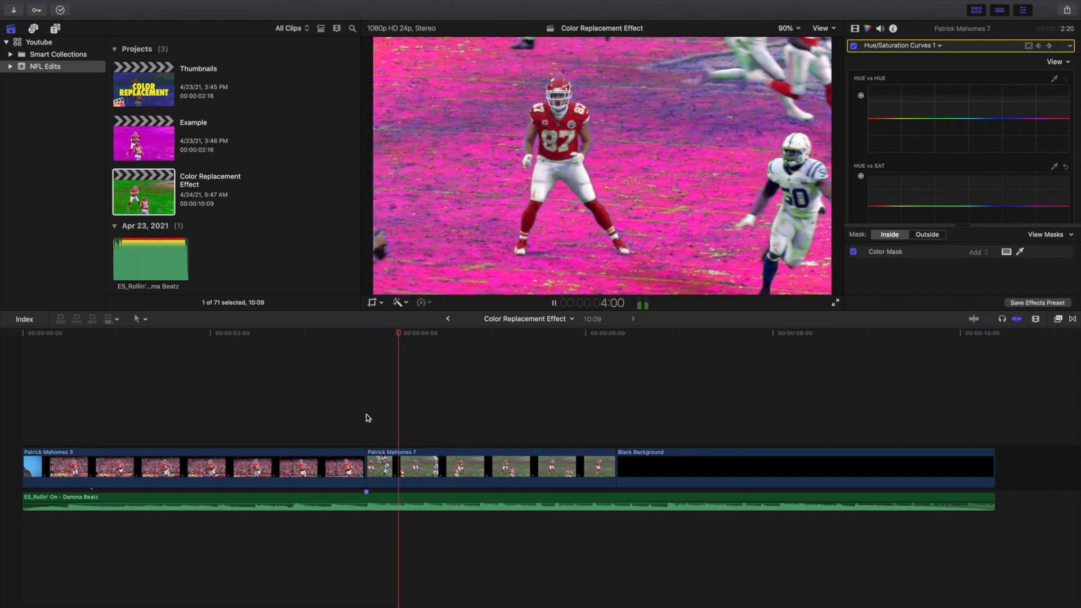
key("space")
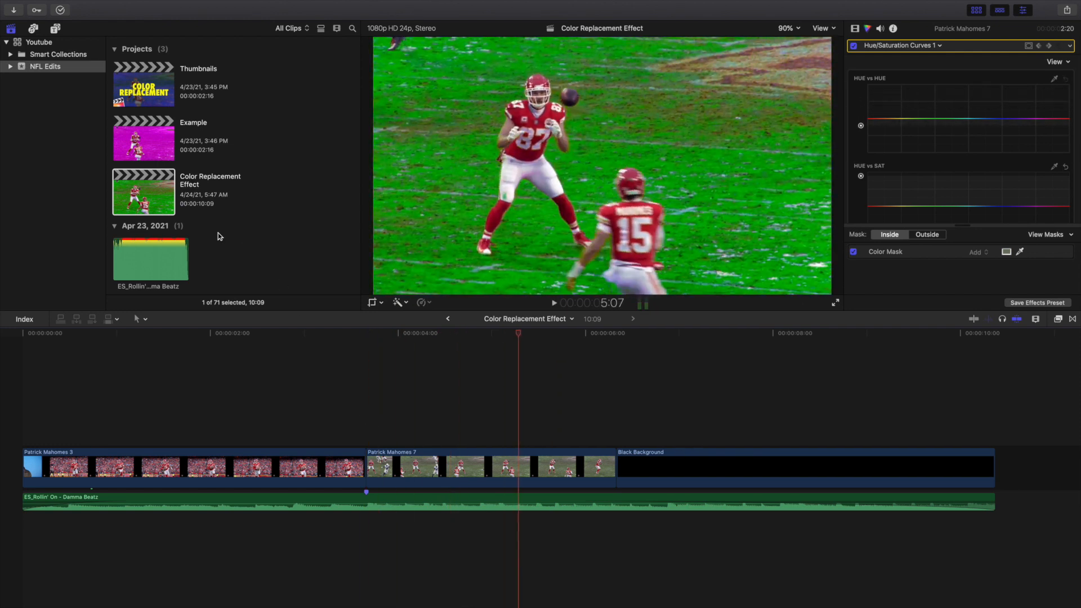
Reopen the Example project and play its magenta-field clip from the start, returning the playhead there.
left_click(146, 140)
double_click(145, 140)
left_click(8, 434)
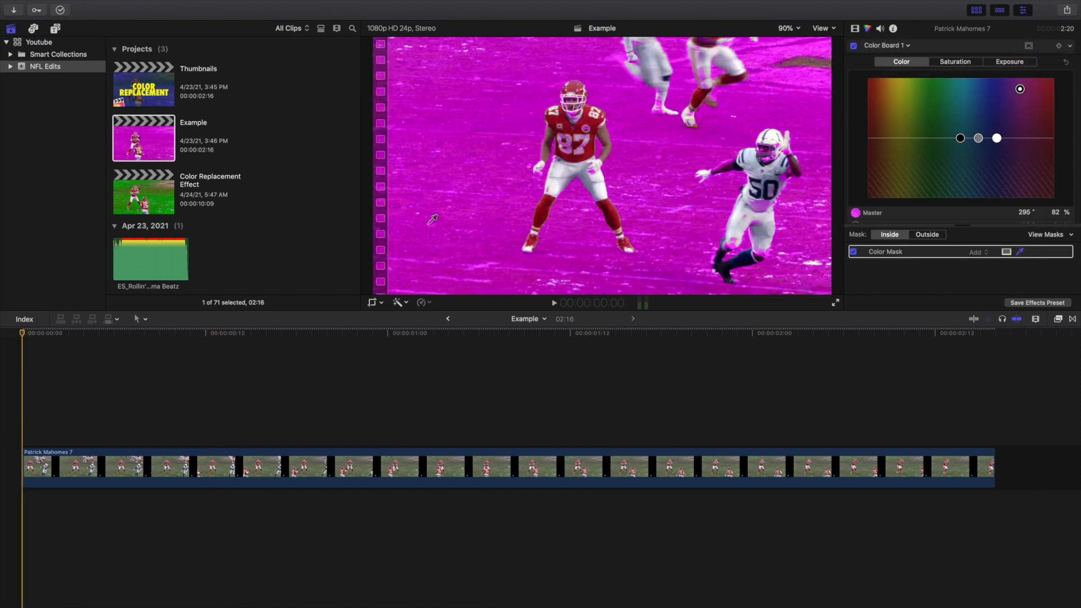
left_click(1028, 46)
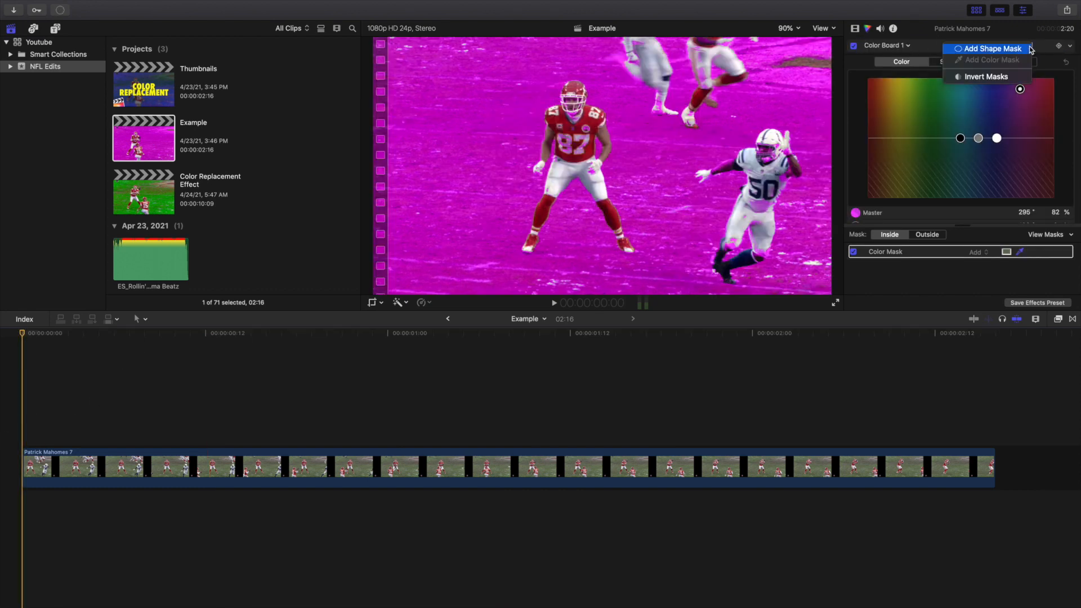
left_click(1014, 39)
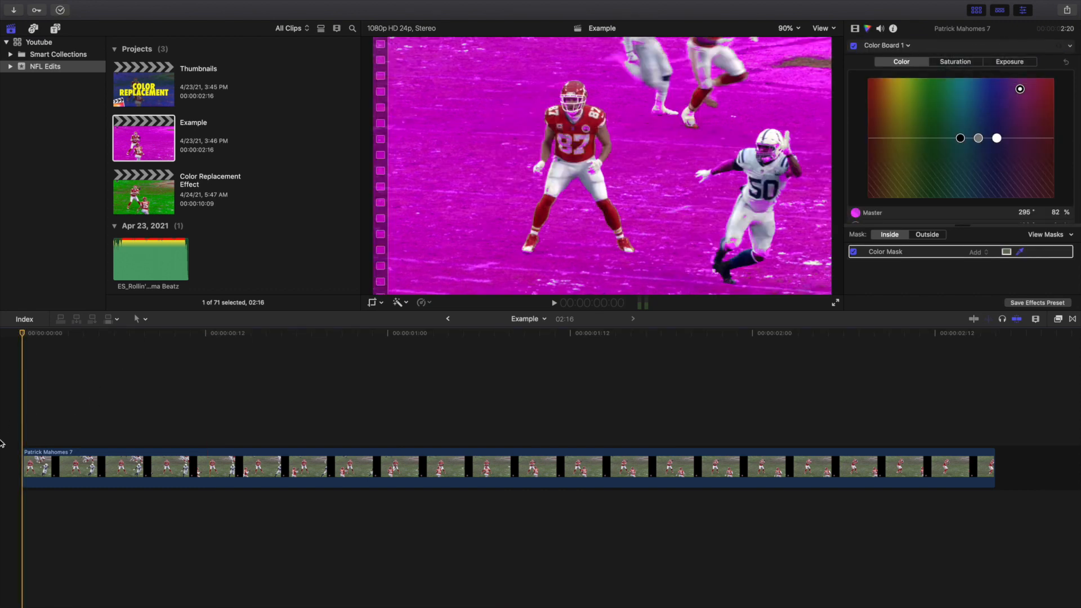
key("space")
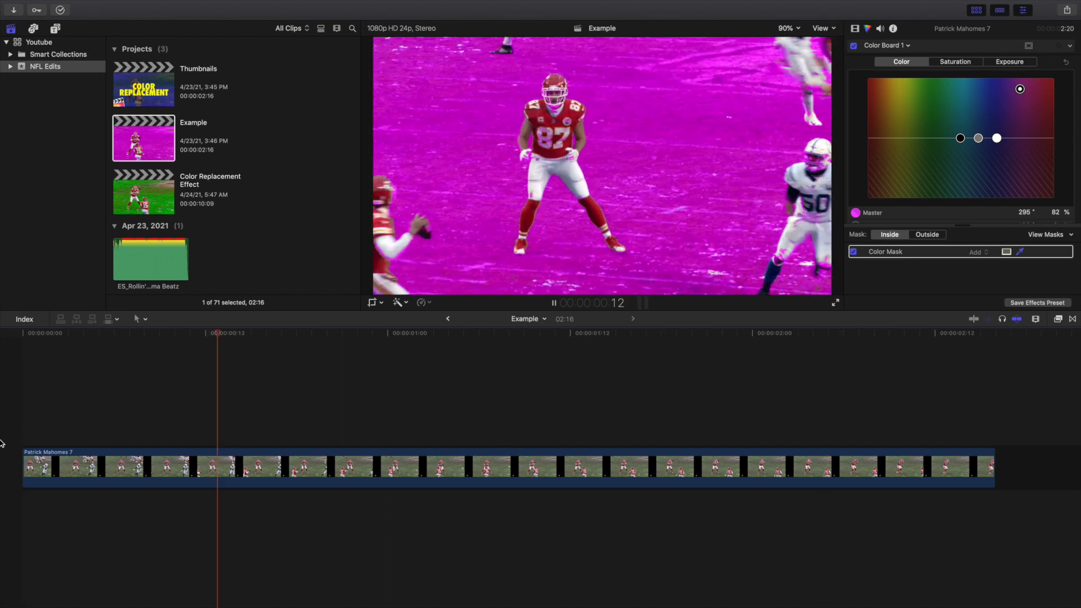
key("space")
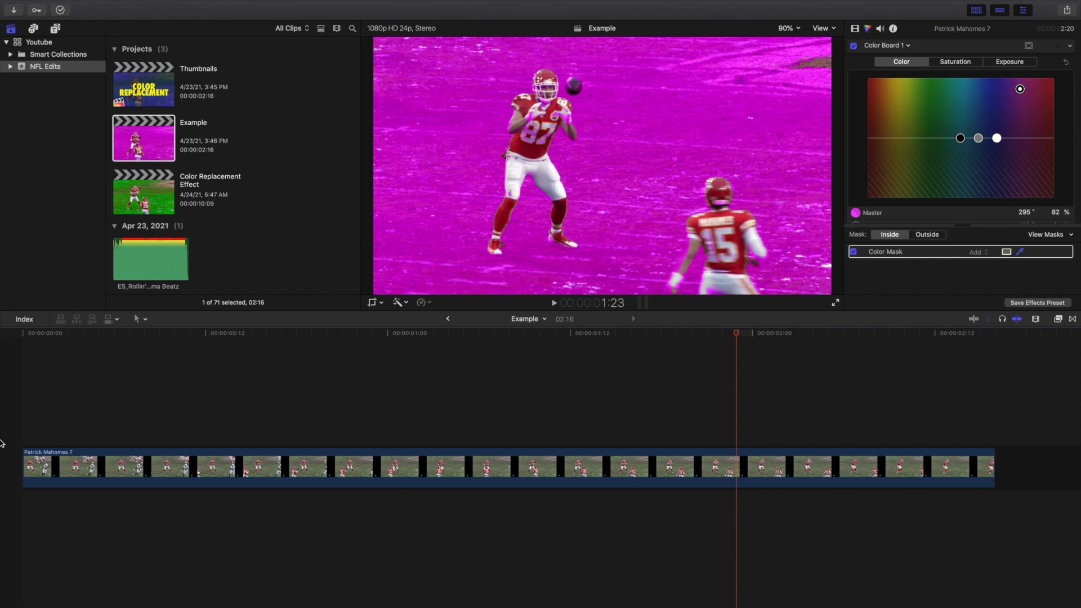
key("Home")
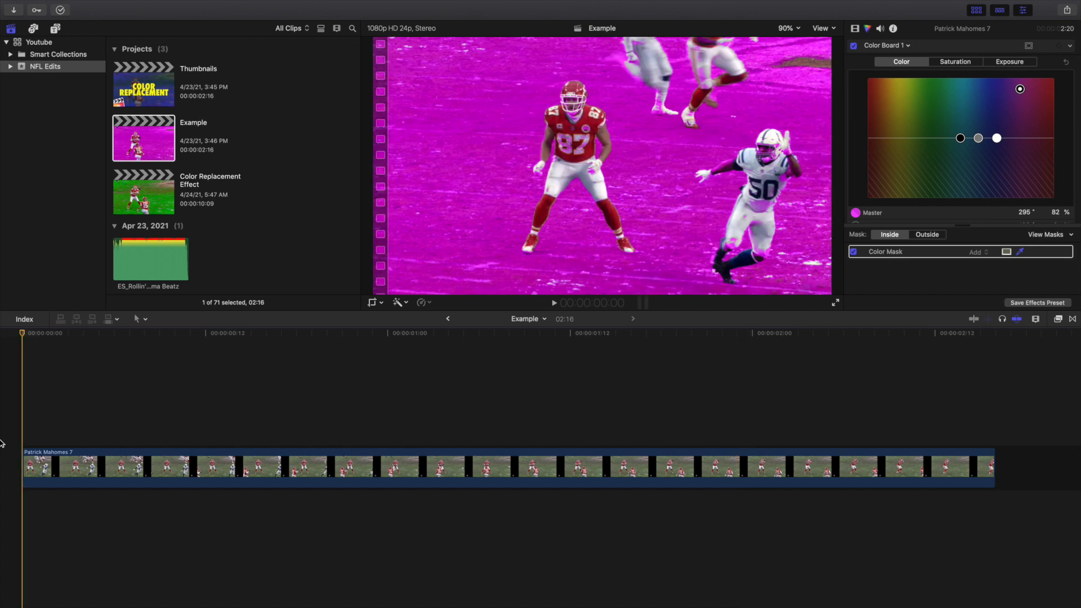